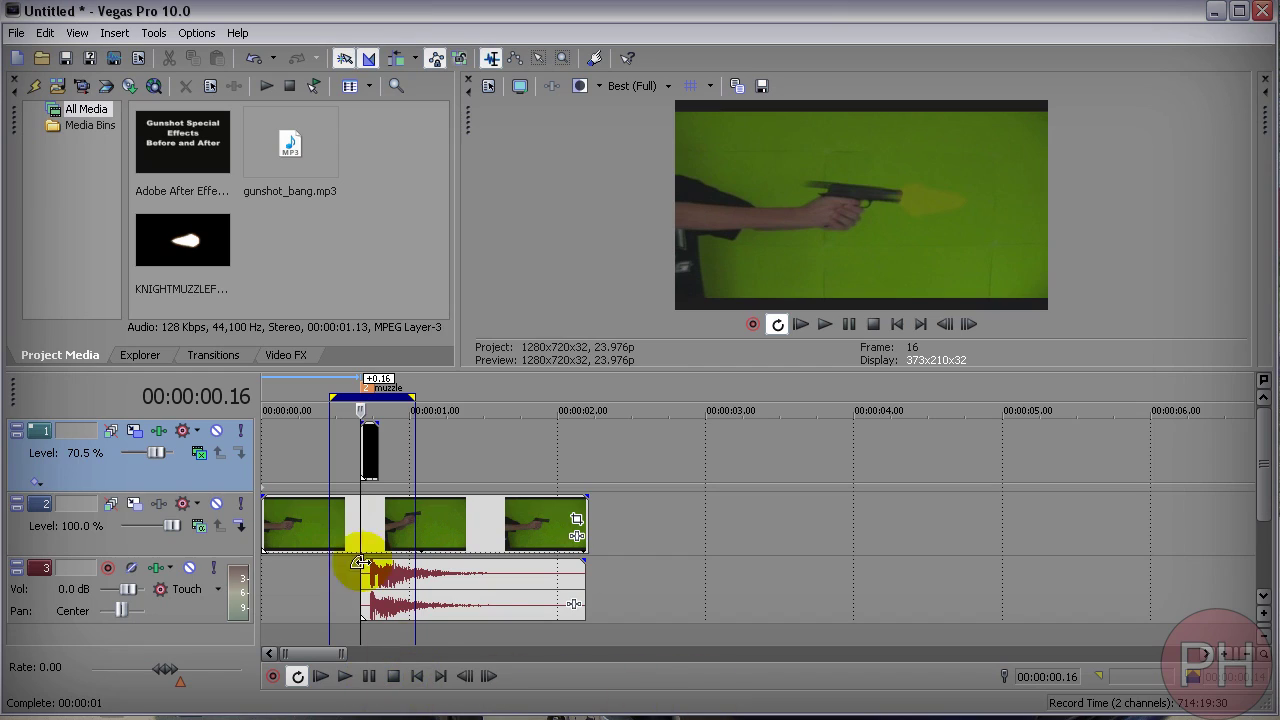
- Move the playhead onto the muzzle flash event at frame 17
left_click(349, 449)
left_click(366, 458)
left_click(366, 453)
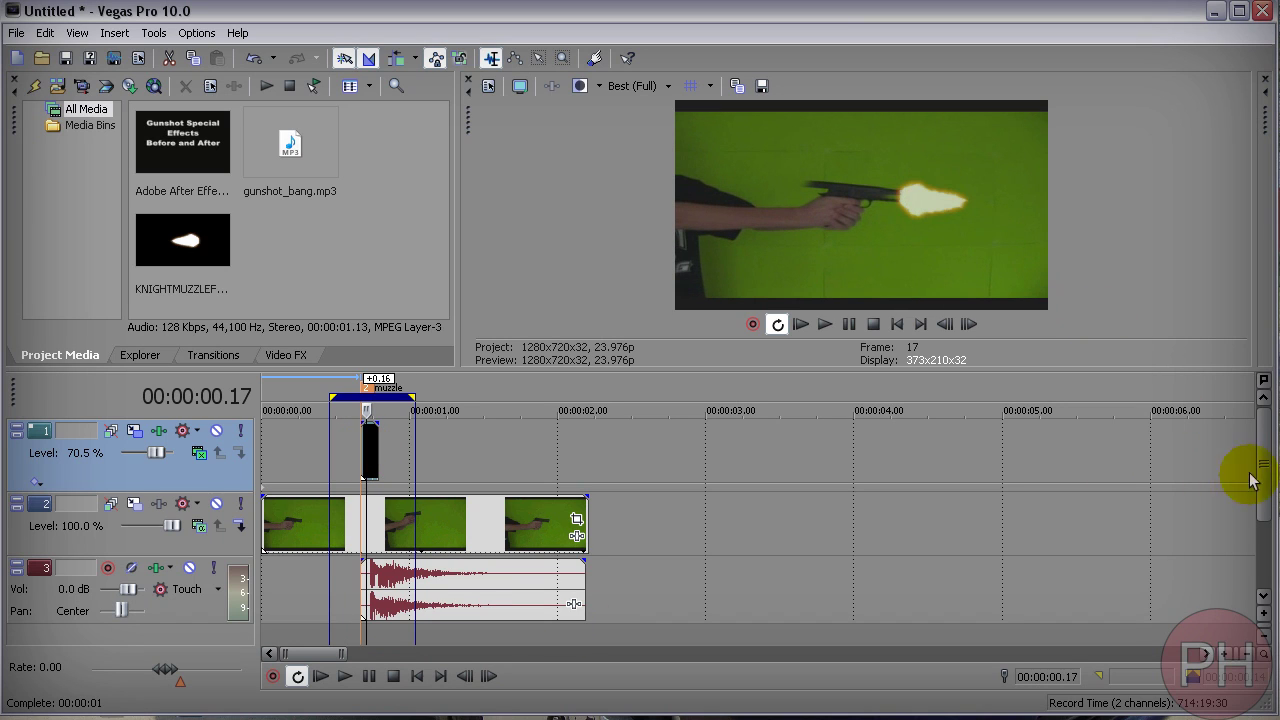
left_click_drag(1264, 481, 1262, 560)
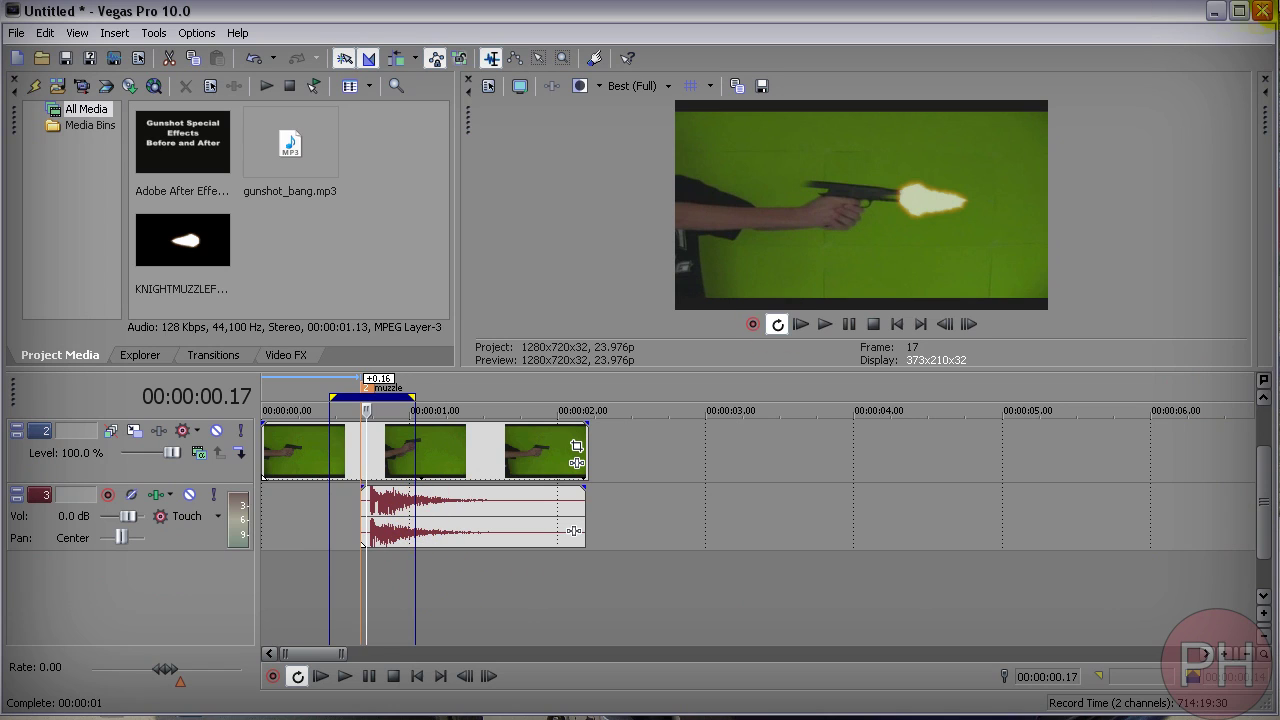
- In Firefox, view the free muzzle flashes page, then restore and reposition the browser window
key("alt+Tab")
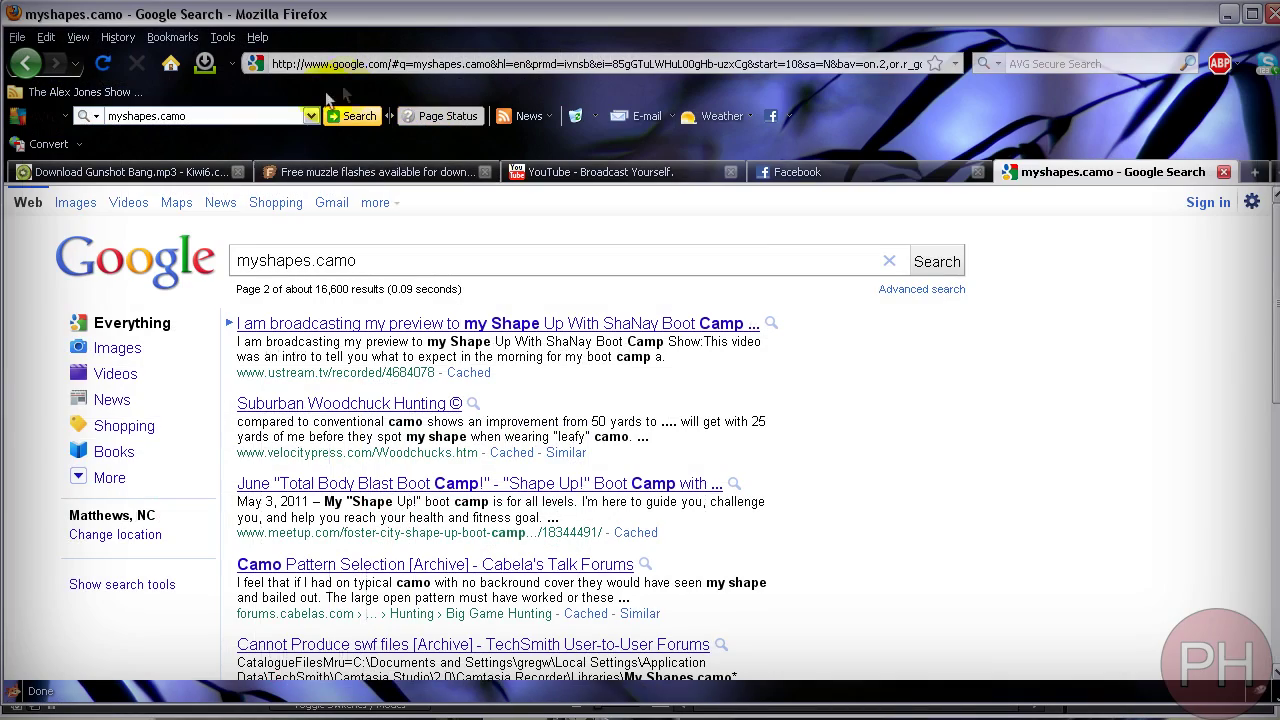
left_click(301, 172)
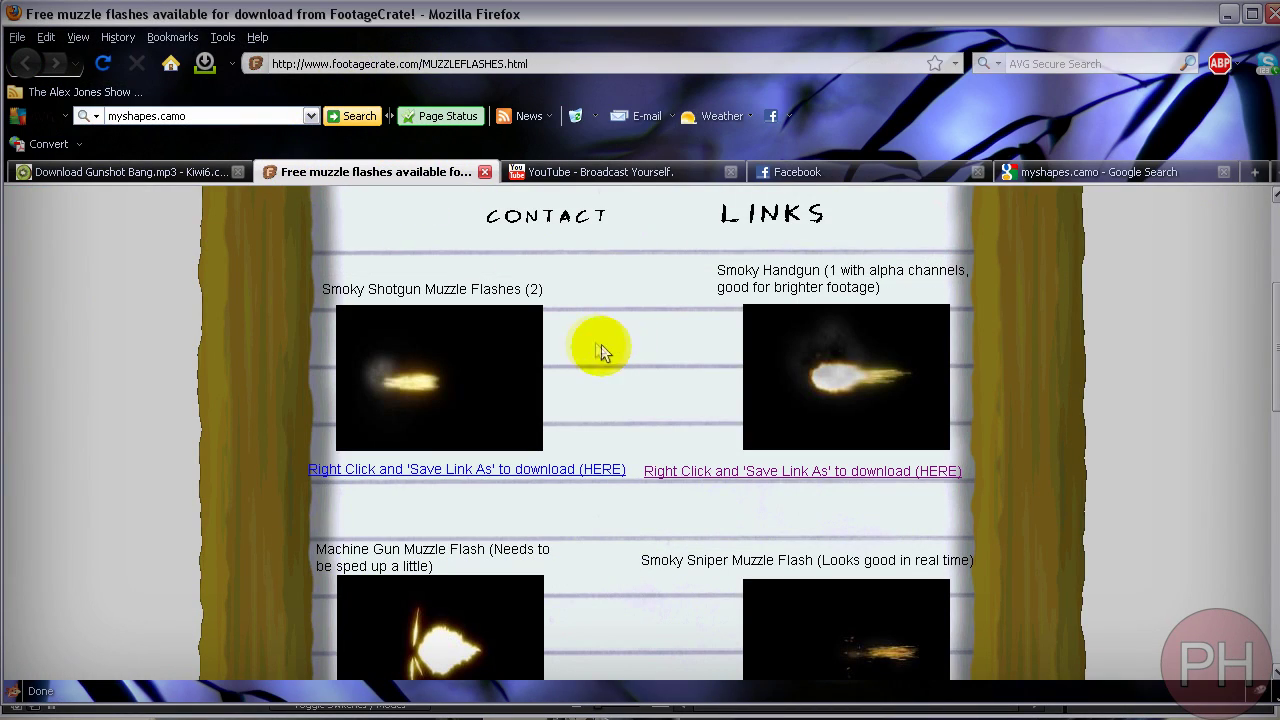
scroll(1251, 294, "down", 1)
scroll(1262, 282, "up", 4)
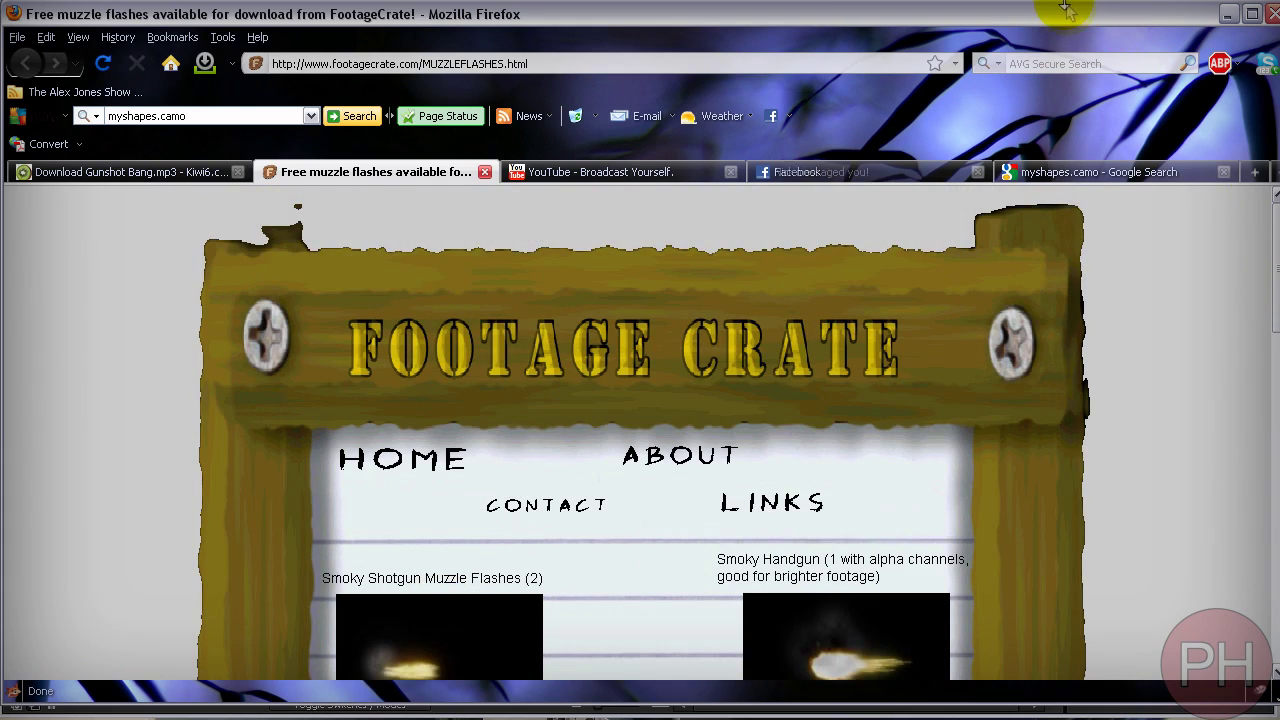
double_click(1064, 5)
left_click_drag(971, 14, 1024, 19)
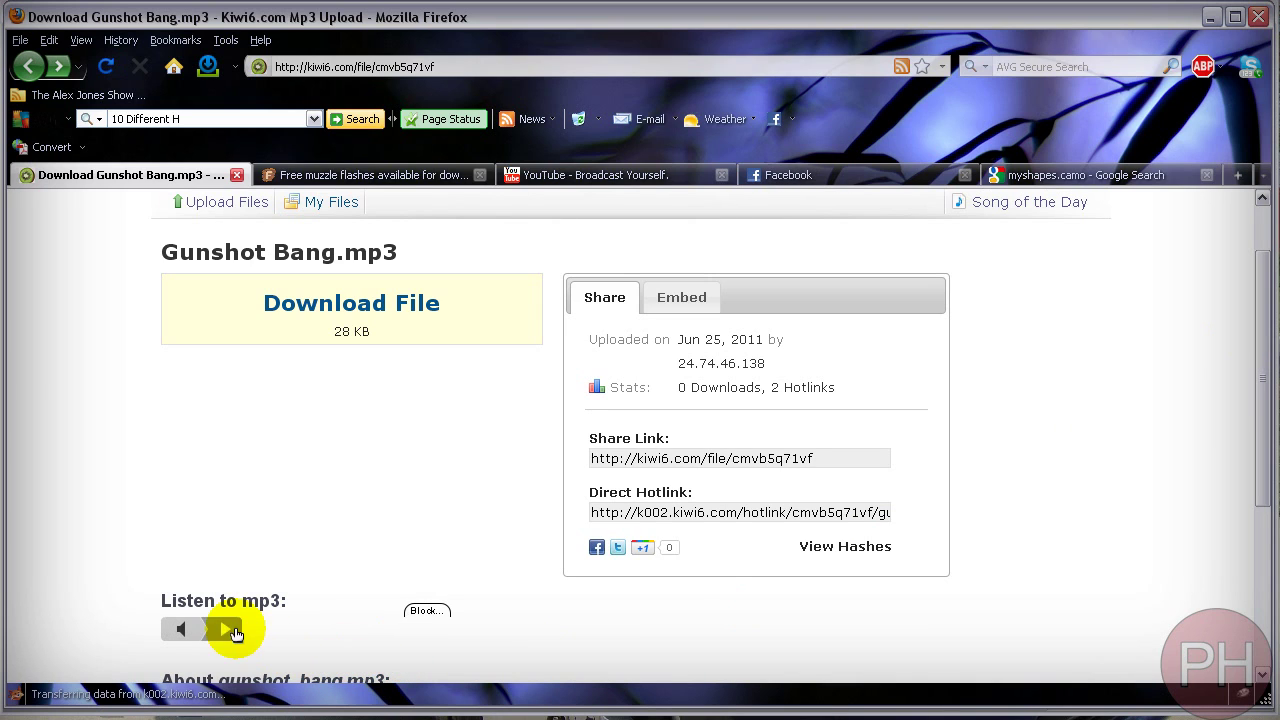
left_click(1210, 17)
- Delete the gunshot audio event, its empty audio track, and the muzzle flash video track
left_click(434, 501)
key("Delete")
left_click_drag(1260, 471, 1260, 430)
left_click(165, 468)
key("Delete")
left_click(178, 484)
key("Delete")
- Extend the loop region to the timeline start and replay the raw clip from the beginning
left_click_drag(331, 397, 263, 397)
left_click(318, 677)
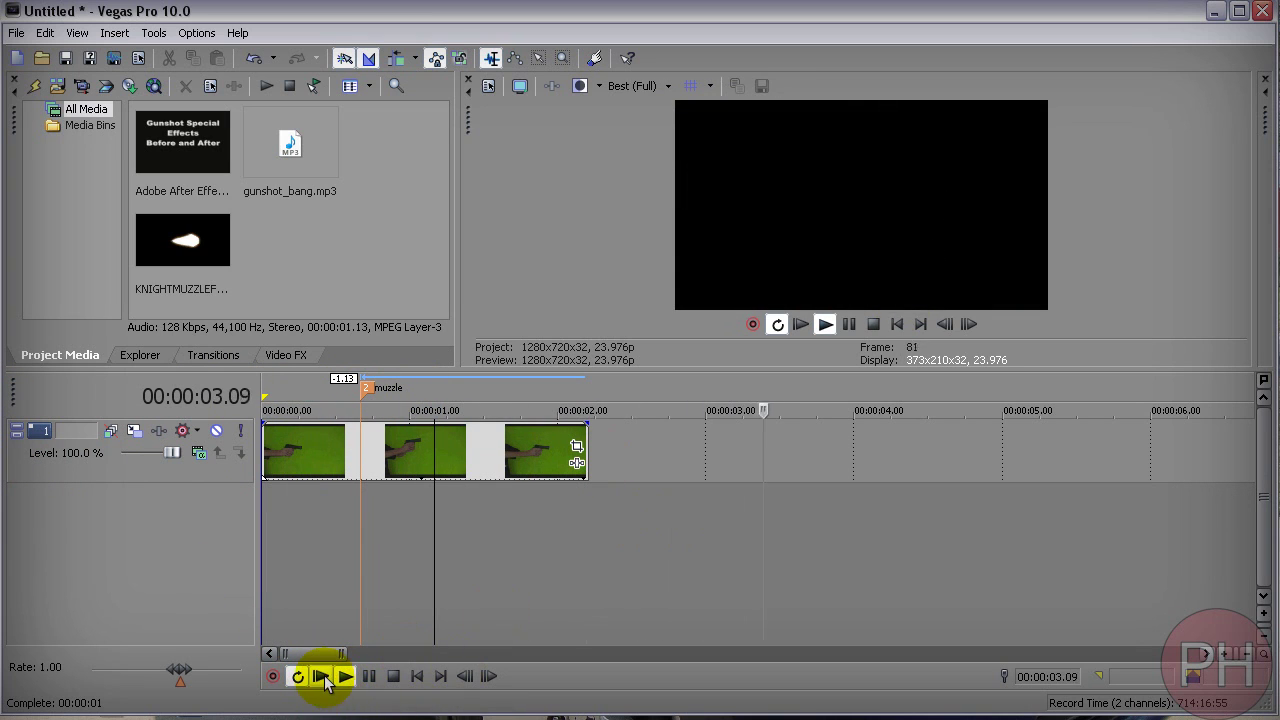
left_click(320, 677)
left_click(322, 677)
left_click(322, 677)
left_click(370, 677)
- Select the remaining video track and the gunshot_bang.mp3 media item, then bring up the track area menu
left_click(171, 571)
left_click(292, 150)
left_click(123, 518)
right_click(123, 518)
- Place gunshot_bang.mp3 at the timeline start, preview it, and delete the old muzzle marker
left_click(292, 142)
left_click_drag(292, 142, 243, 536)
left_click(320, 676)
left_click(369, 676)
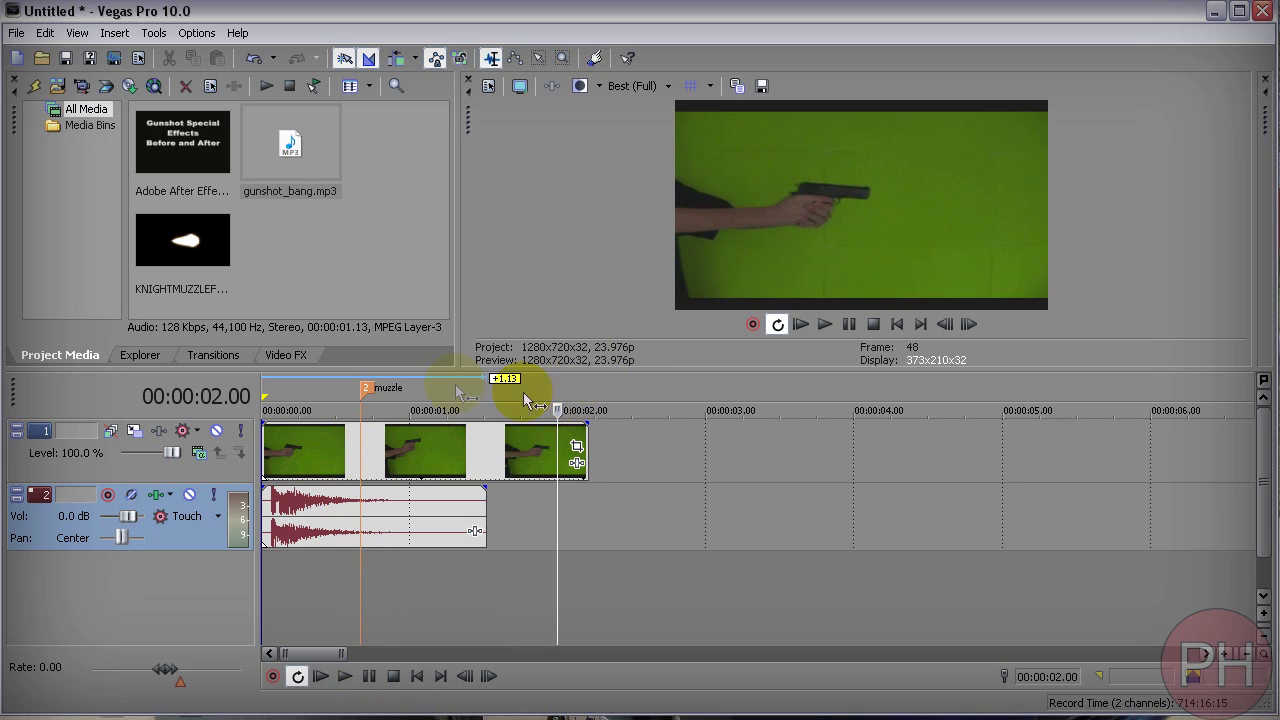
right_click(366, 388)
left_click(392, 446)
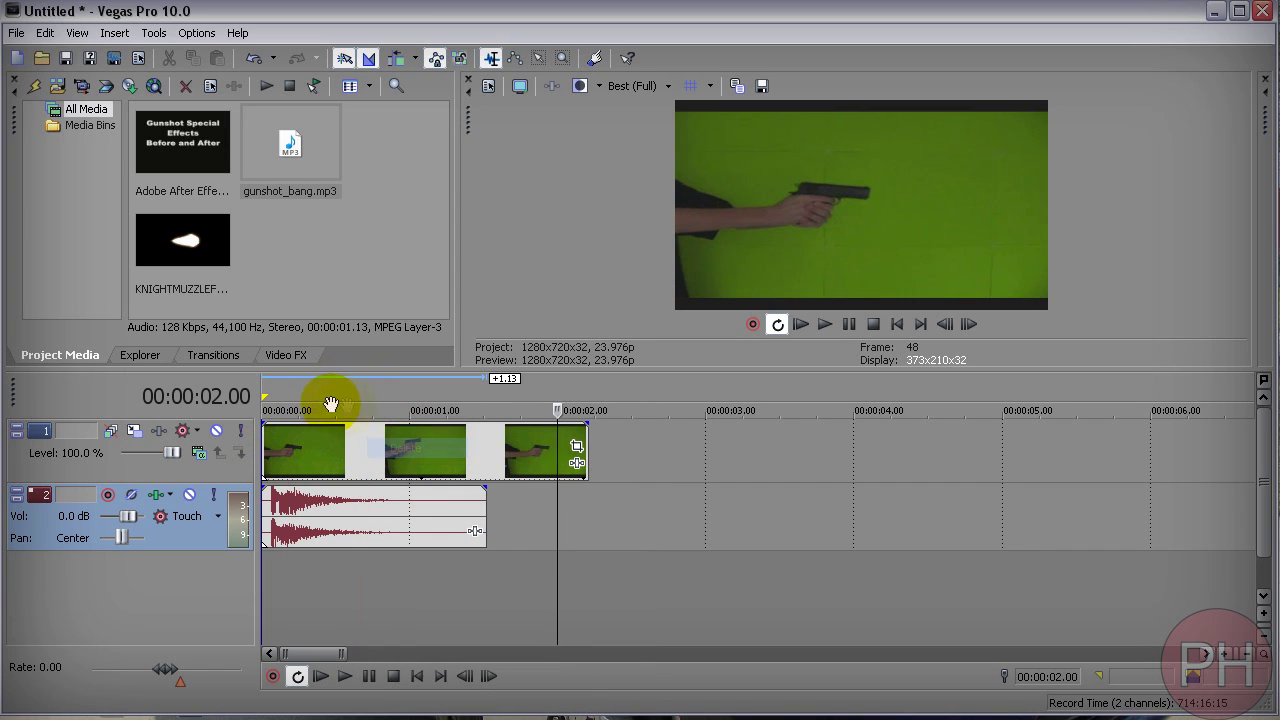
- Step frame by frame through the shot to find the firing frame at frame 15
left_click(285, 453)
key("Right")
key("Right")
key("Right")
key("Right")
key("Right")
key("Right")
key("Right")
key("Right")
key("Right")
key("Right")
key("Right")
key("Right")
key("Right")
key("Right")
key("Left")
key("Left")
key("Left")
key("Left")
key("Left")
key("Right")
key("Right")
key("Right")
key("Left")
key("Left")
key("Right")
key("Right")
key("Left")
key("Right")
key("Left")
key("Right")
key("Left")
key("Right")
key("Left")
- Add a marker at the firing frame and label it 'muzzle flash here'
key("m")
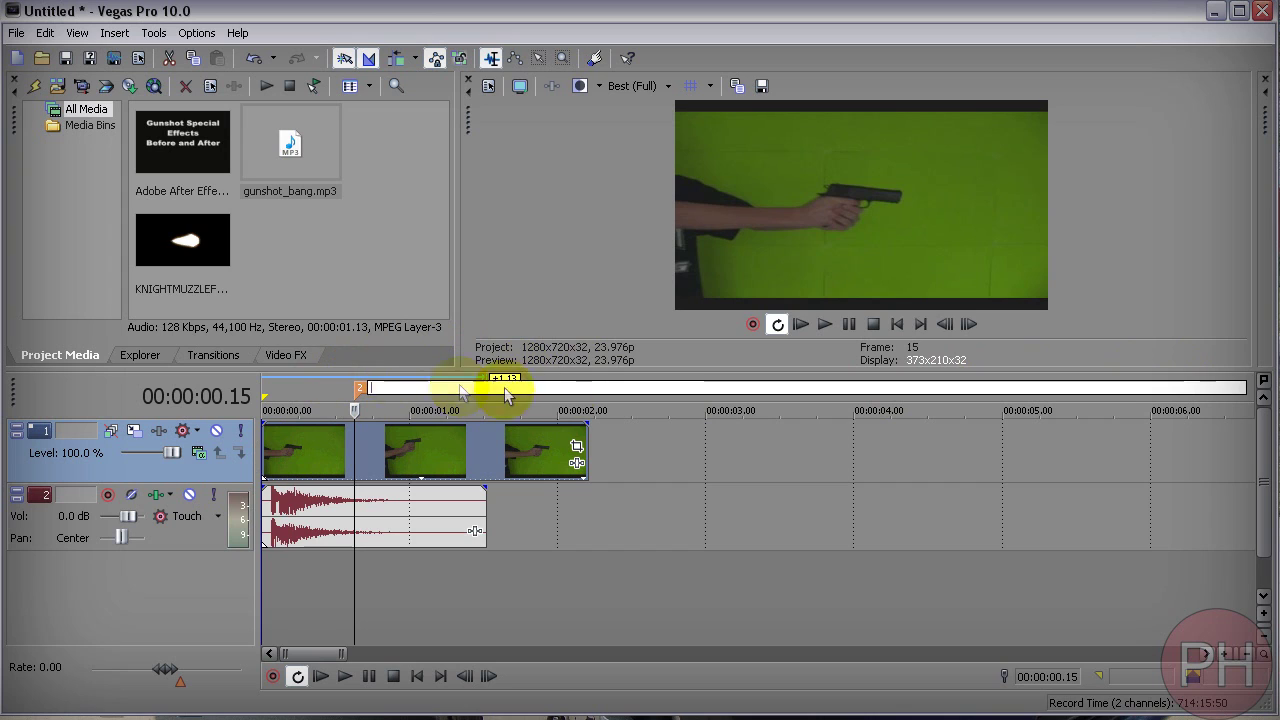
type("muzz")
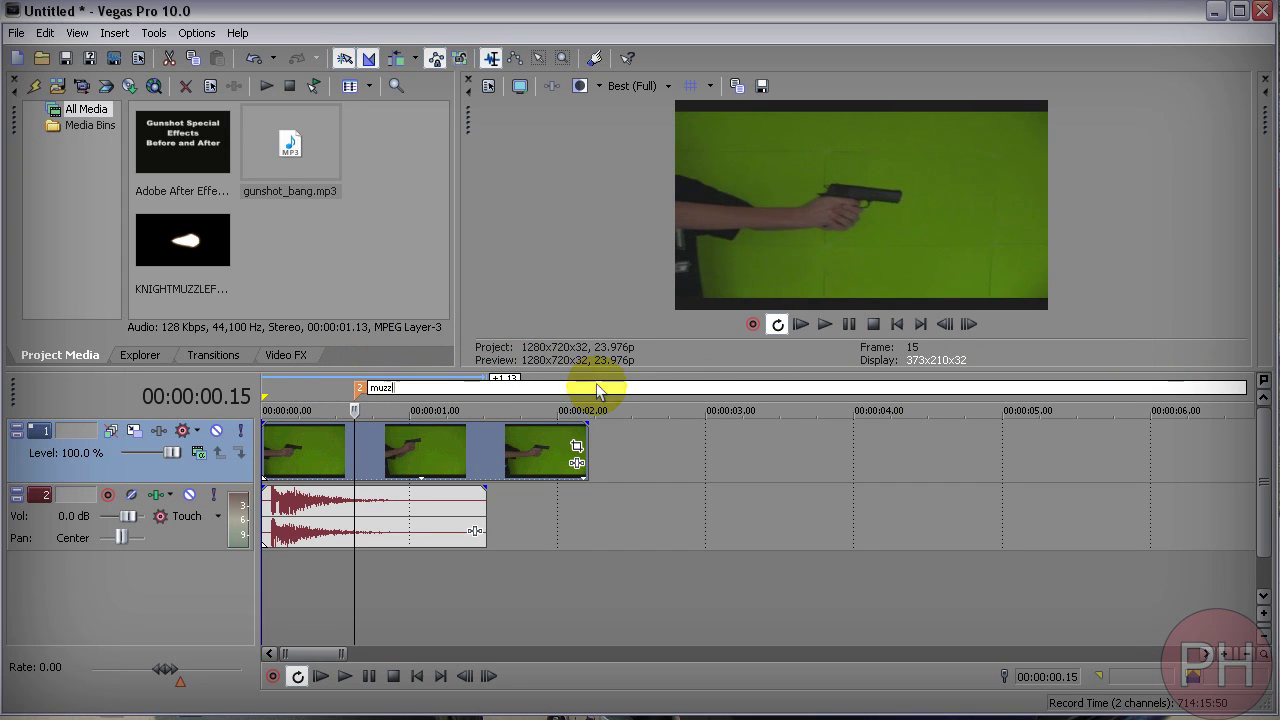
type("le")
key("Return")
double_click(383, 389)
type("flash here")
key("Return")
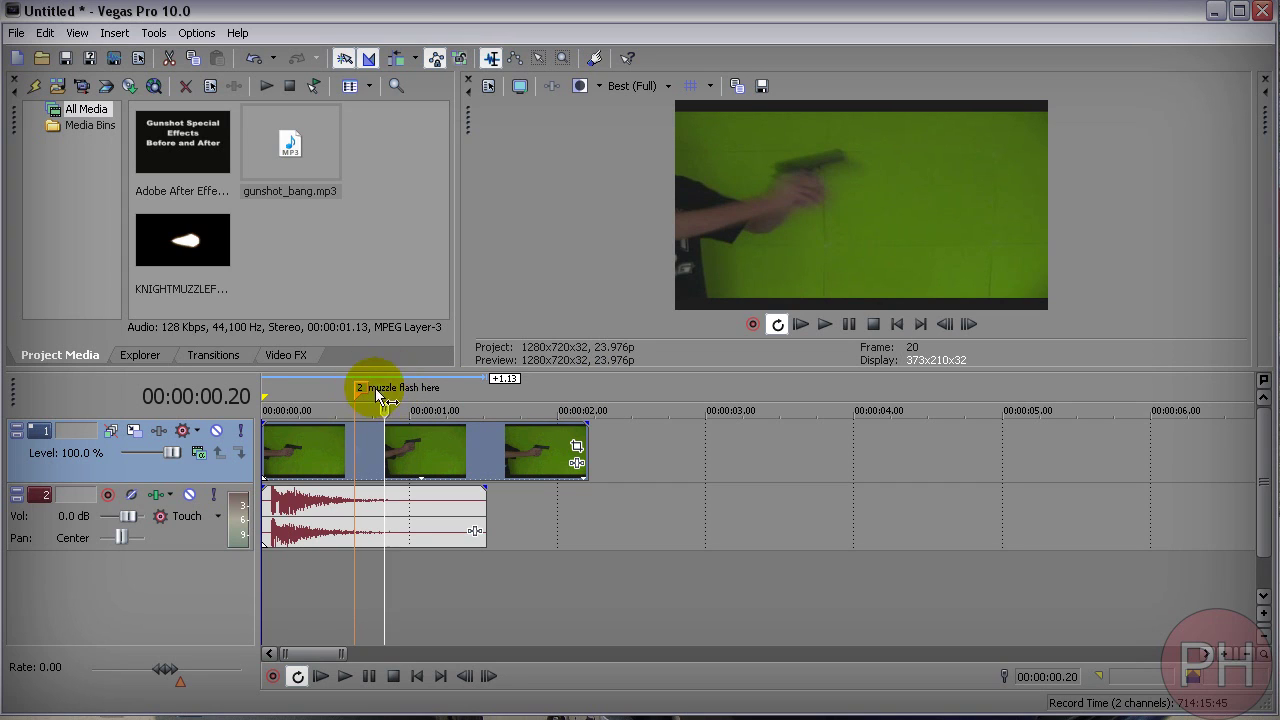
left_click(205, 233)
left_click(300, 268)
- Slide the gunshot audio to start at frame 14, just before the marker, and preview the sync
left_click_drag(296, 507, 380, 500)
scroll(380, 500, "up", 4)
left_click(623, 508)
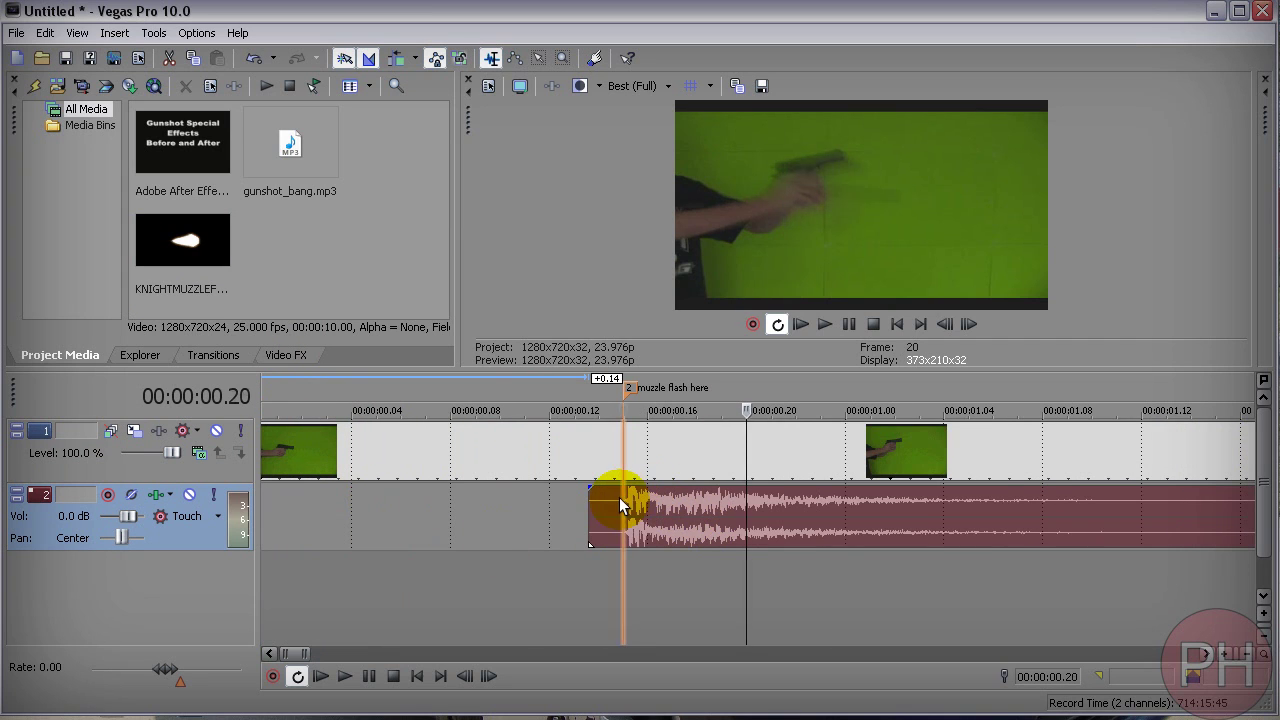
left_click(606, 508)
scroll(600, 515, "up", 3)
scroll(877, 520, "down", 2)
scroll(877, 520, "down", 3)
key("space")
key("space")
key("space")
key("space")
key("space")
key("space")
key("space")
key("space")
key("space")
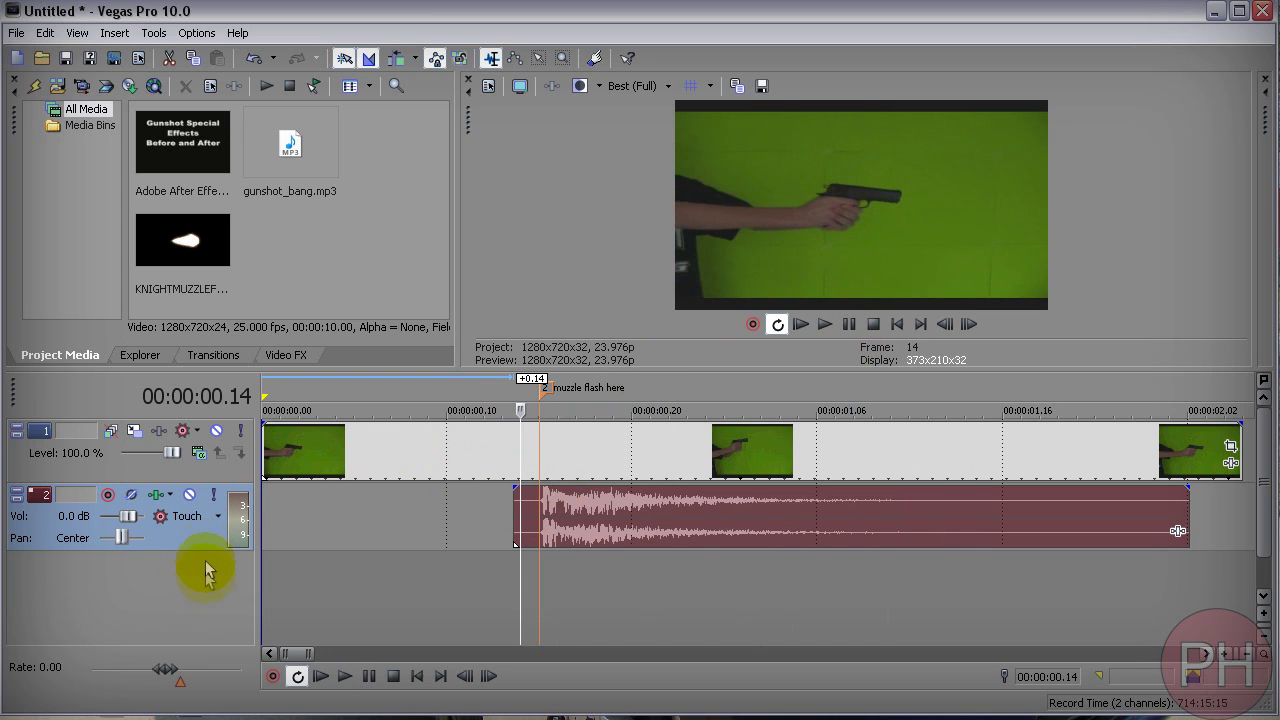
right_click(170, 575)
- Insert a new video track and rename the gun footage track 'raw footage'
left_click(200, 622)
left_click(213, 533)
double_click(68, 495)
type("raw footage")
key("Return")
- Name the empty top track 'muzzle flash' and the audio track 'gun audio'
double_click(78, 430)
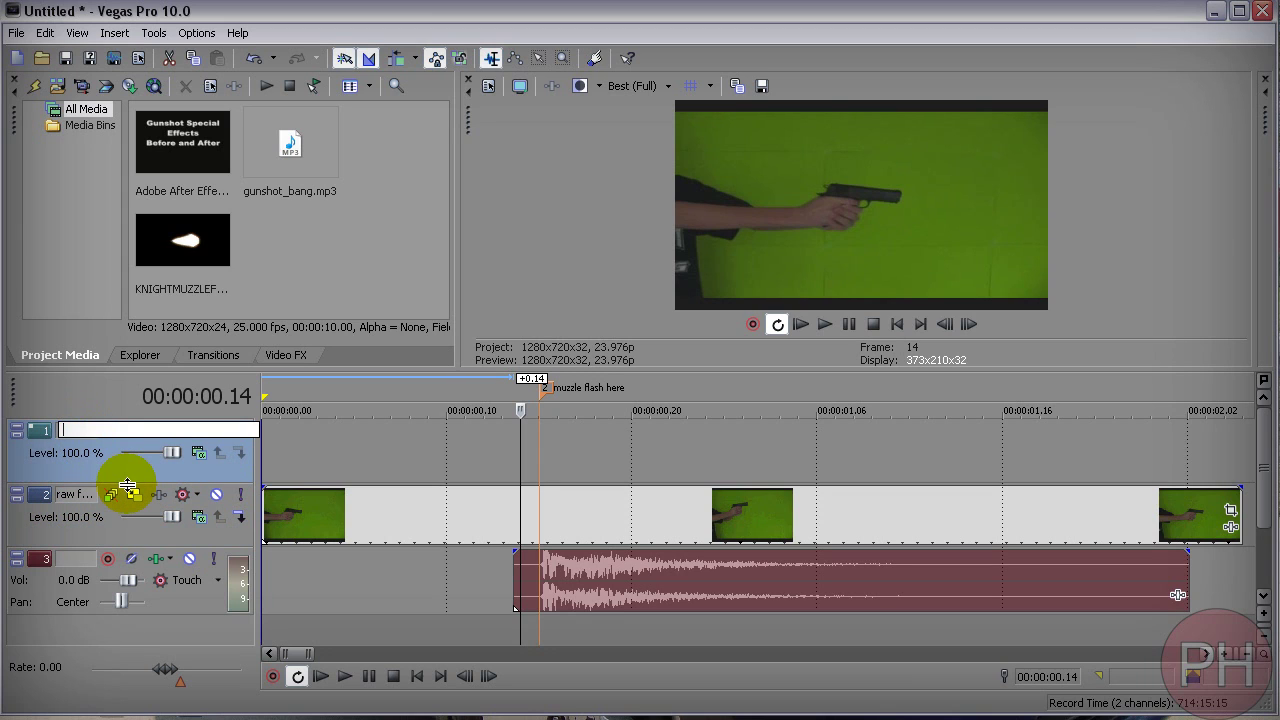
type("muzzle flash")
key("Return")
double_click(66, 559)
type("gun audio")
key("Return")
left_click(100, 531)
left_click(107, 465)
- Place KNIGHTMUZZLEFLASHES_2.mov at the start of the muzzle flash track and preview it
left_click(195, 255)
left_click_drag(255, 263, 283, 420)
left_click(271, 456)
key("space")
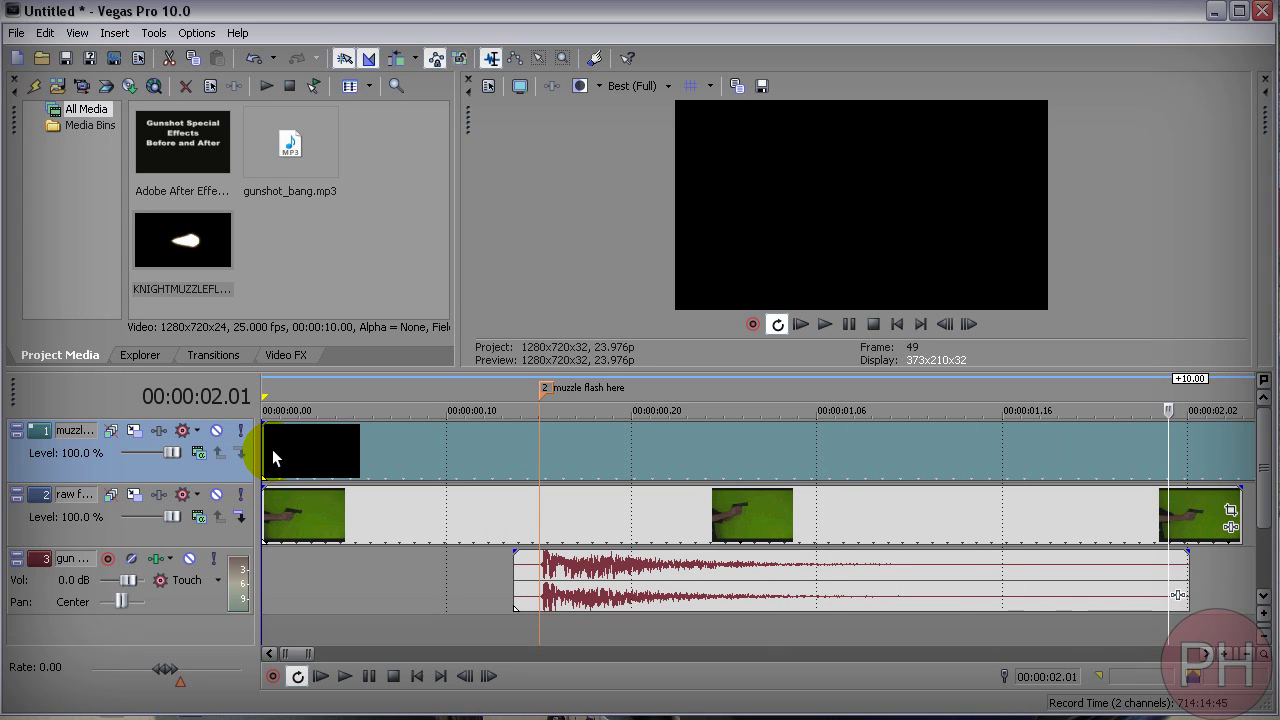
- Split the flash clip at frame 3 and delete the extra piece
key("Right")
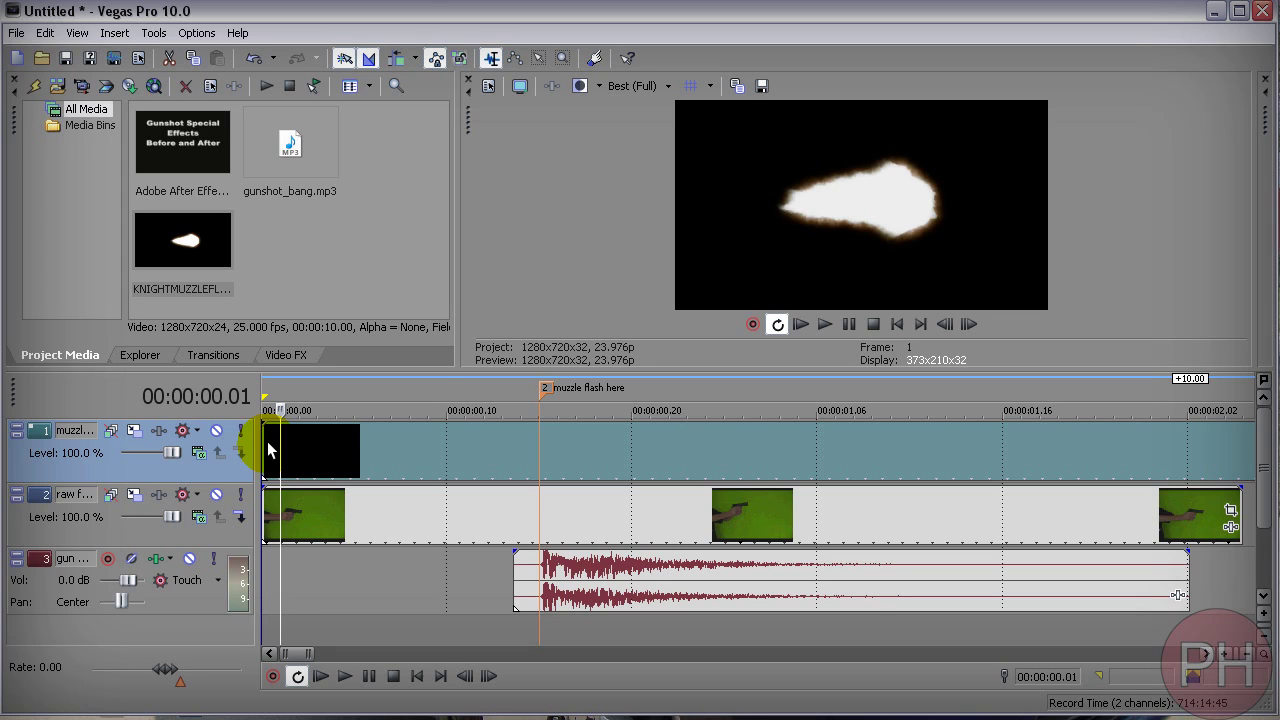
key("Right")
key("Right")
key("ctrl+v")
left_click_drag(378, 461, 428, 436)
right_click(429, 438)
left_click(470, 701)
left_click(287, 457)
- Loop-preview the short flash clip and shift it one frame later
left_click(266, 449)
key("space")
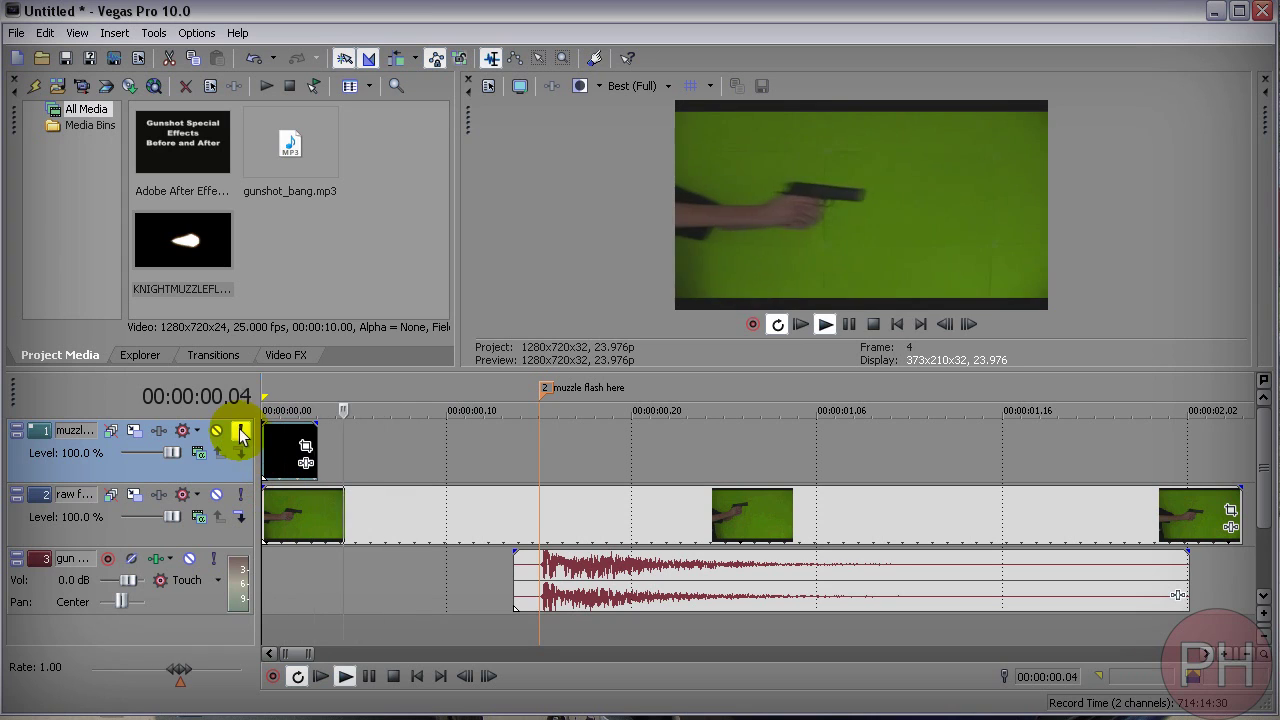
key("space")
key("space")
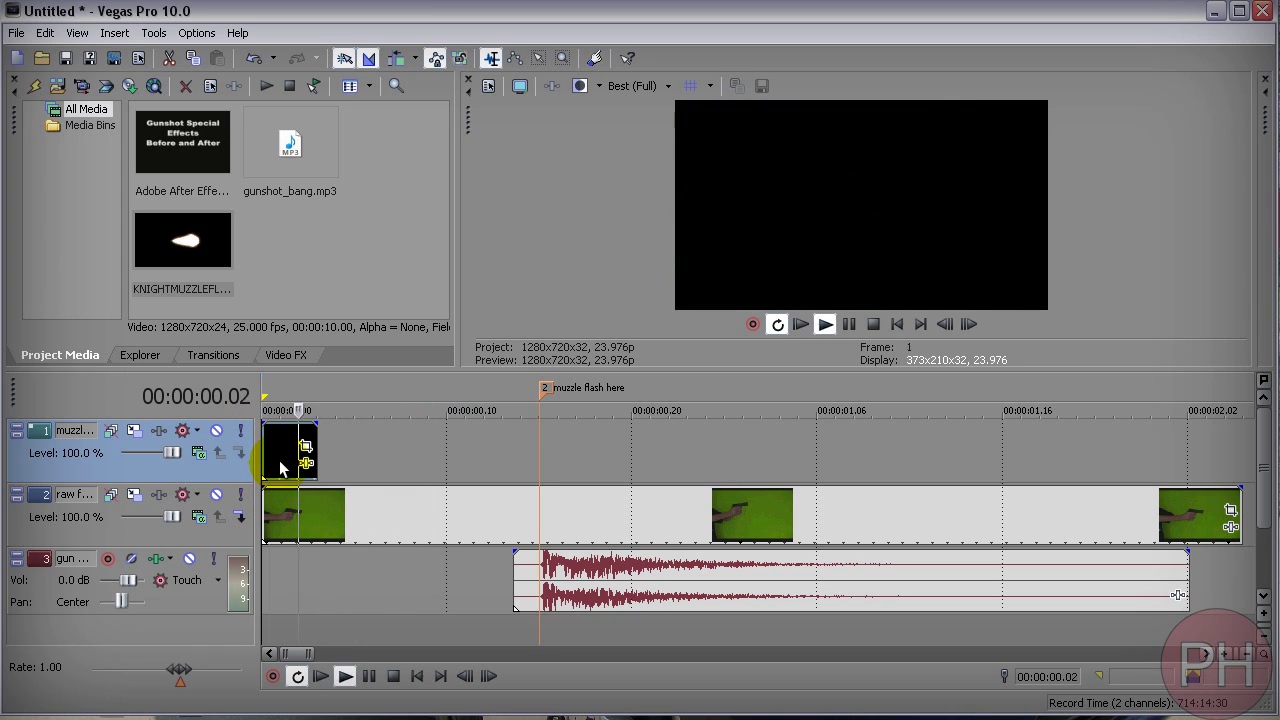
key("space")
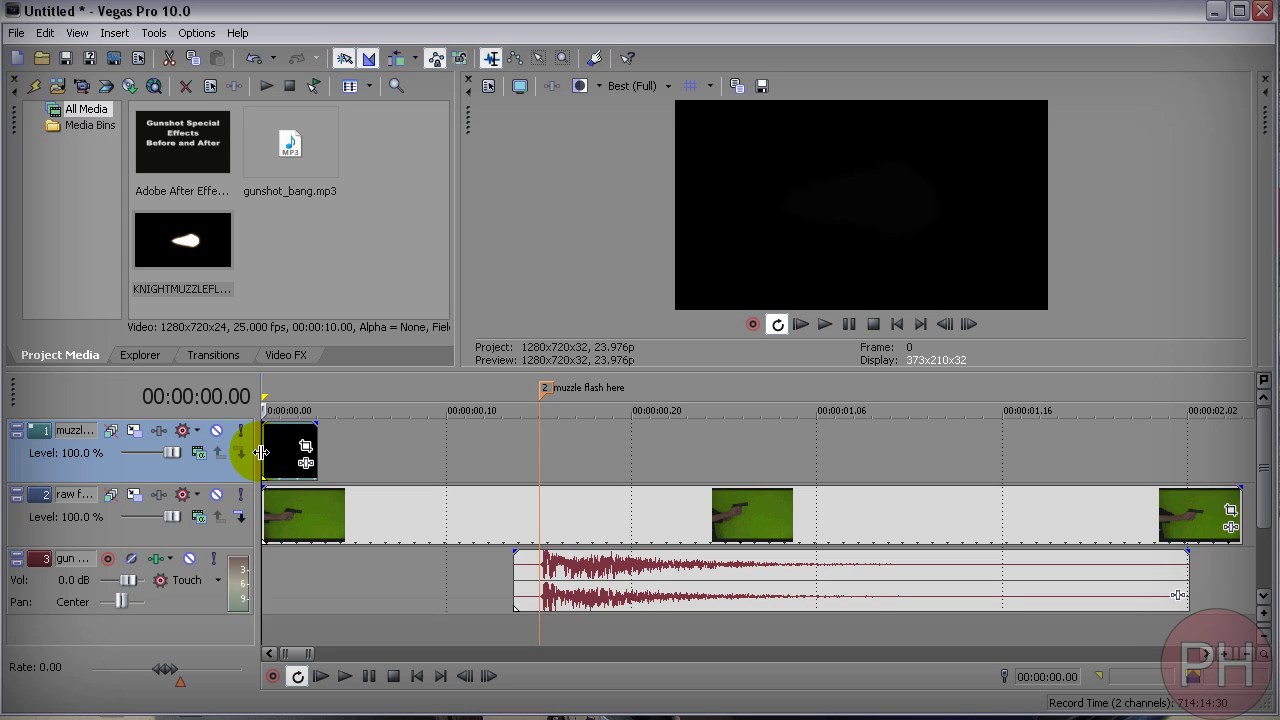
left_click_drag(265, 456, 283, 456)
key("Right")
key("Right")
- Set the muzzle flash track's Track Motion rotation angle to 180 after trying -180 and 270
left_click(133, 432)
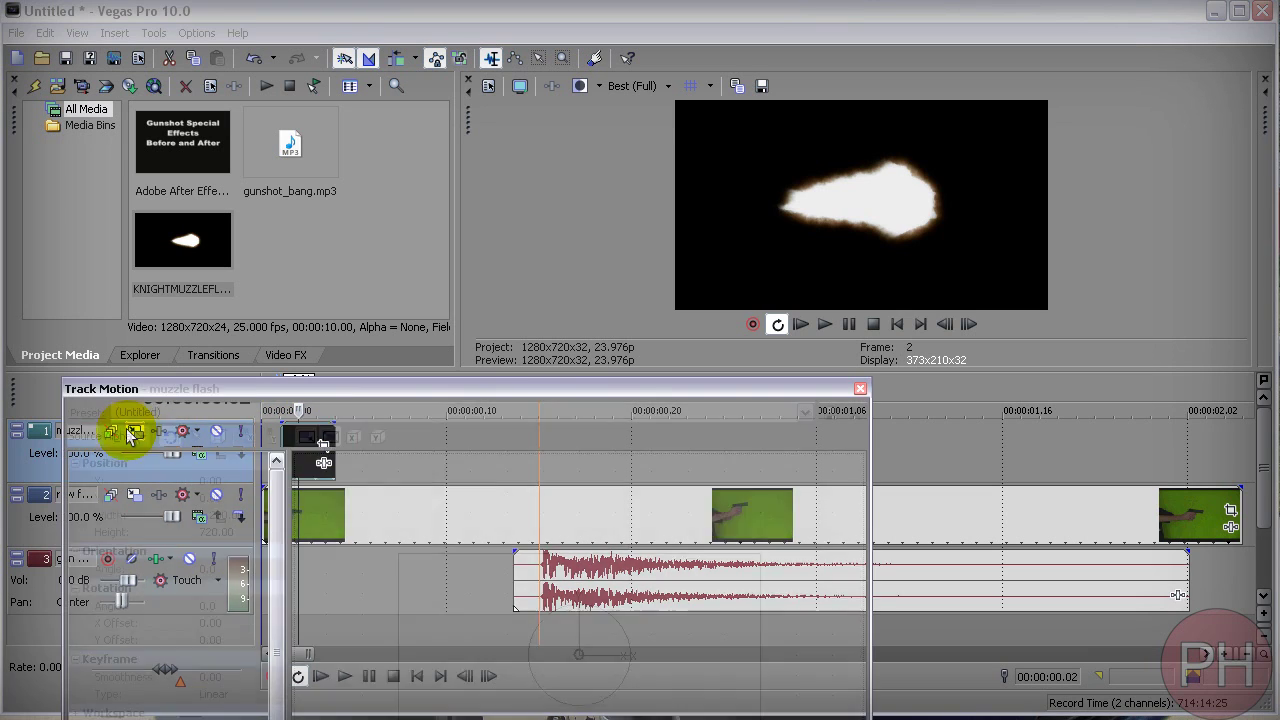
left_click_drag(157, 379, 177, 263)
left_click(245, 475)
type("180")
key("Return")
double_click(245, 475)
type("-180")
key("Return")
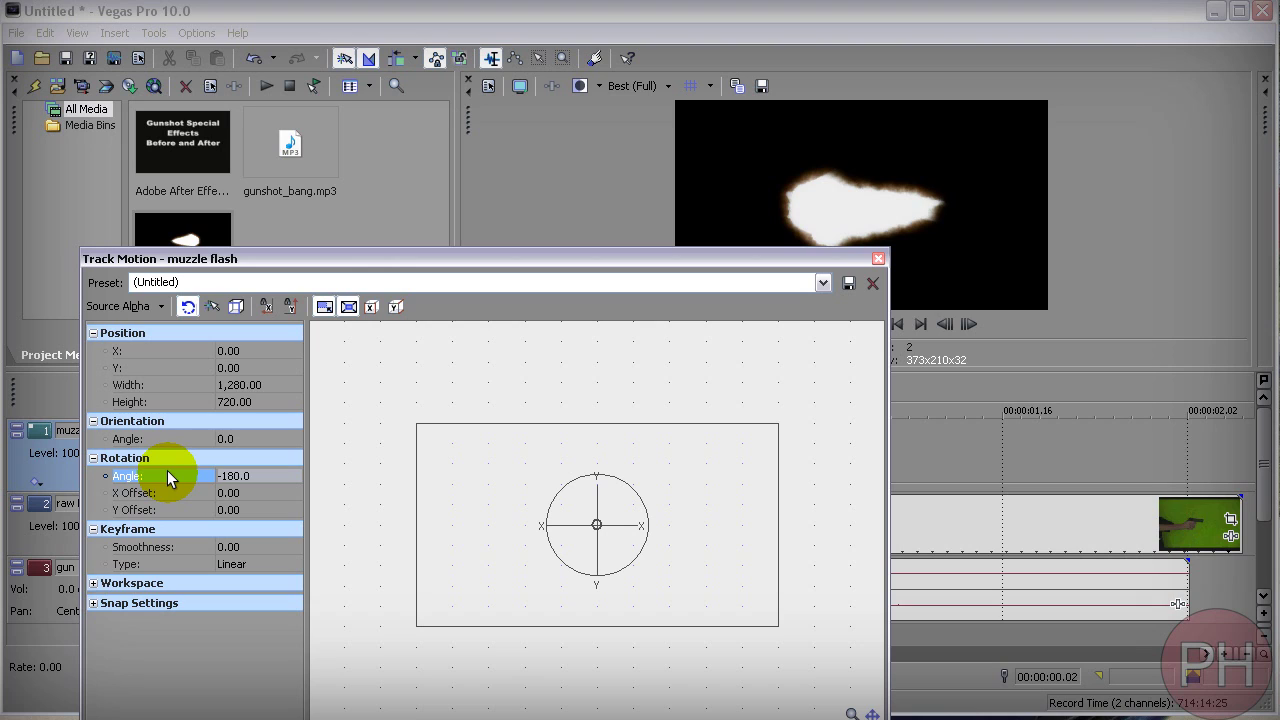
left_click(257, 477)
type("270")
key("Return")
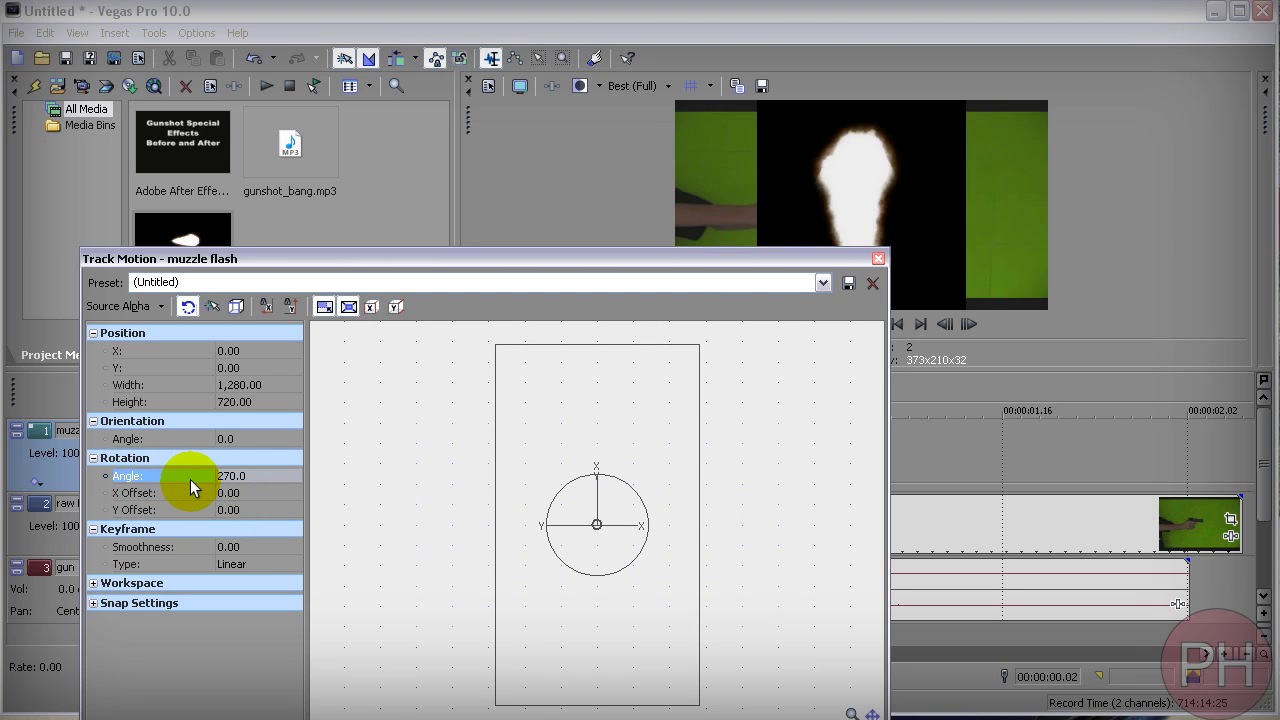
left_click(257, 476)
type("180")
key("Return")
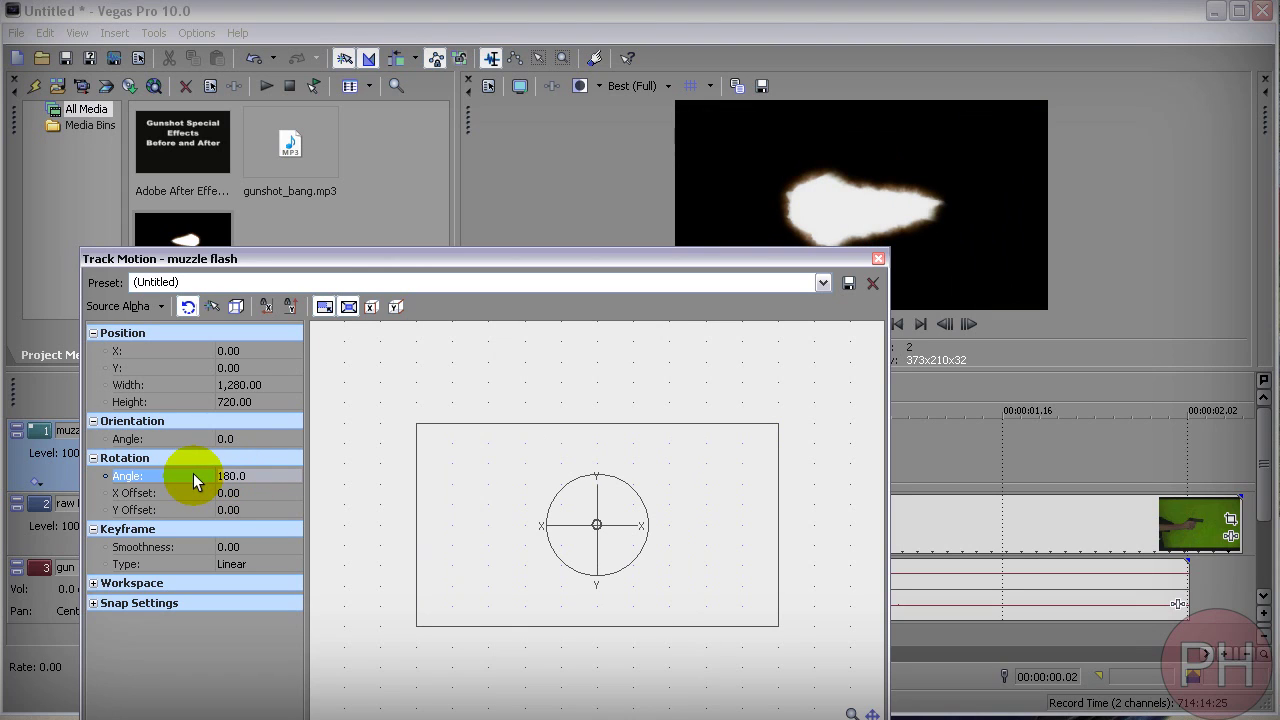
left_click(878, 259)
- Check the flash at frame 2 and set the muzzle flash track's compositing mode to Screen
left_click(282, 470)
left_click(296, 462)
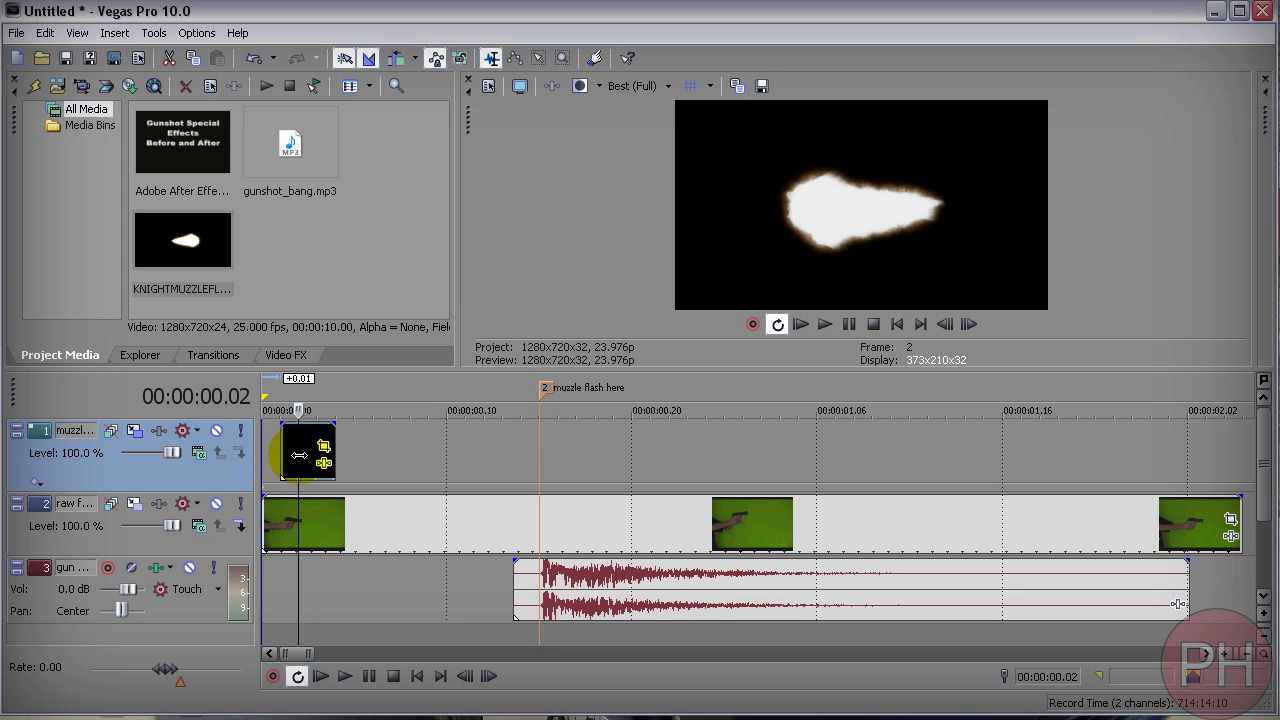
left_click(199, 456)
left_click(245, 626)
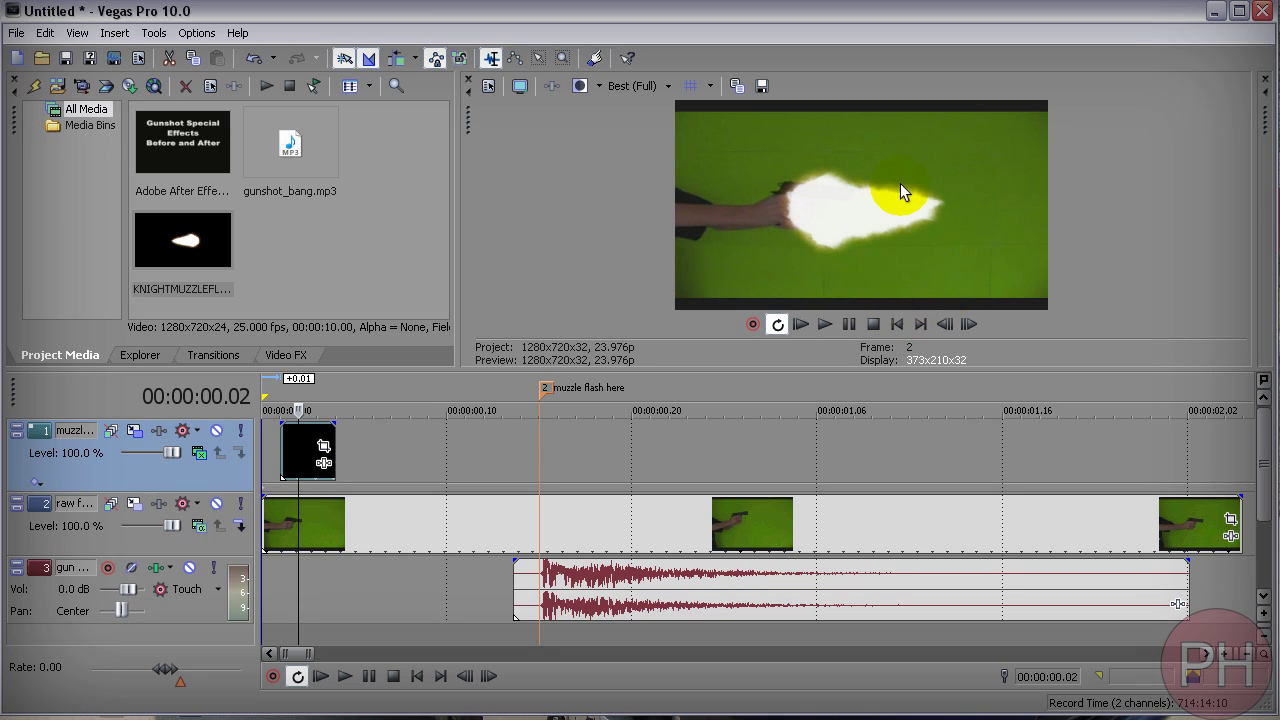
- Try Overlay and another compositing mode on the flash track before settling on Screen
left_click(199, 452)
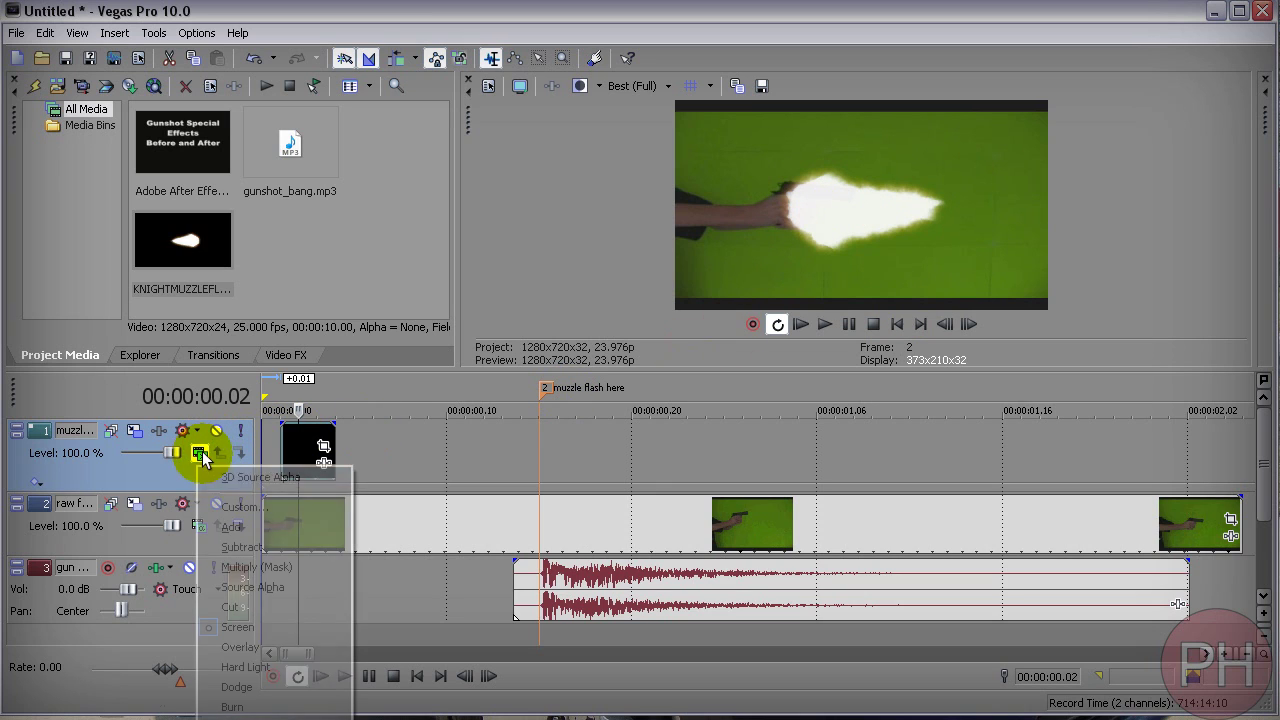
left_click(239, 647)
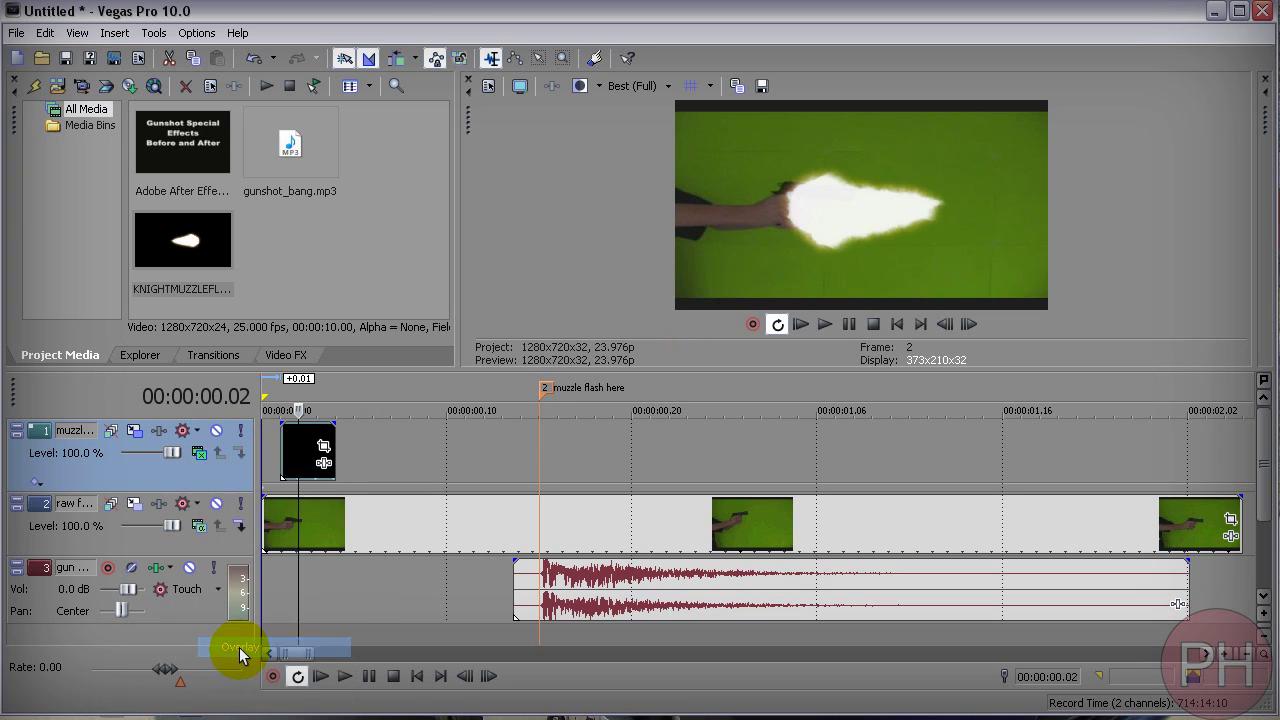
left_click(196, 451)
left_click(223, 523)
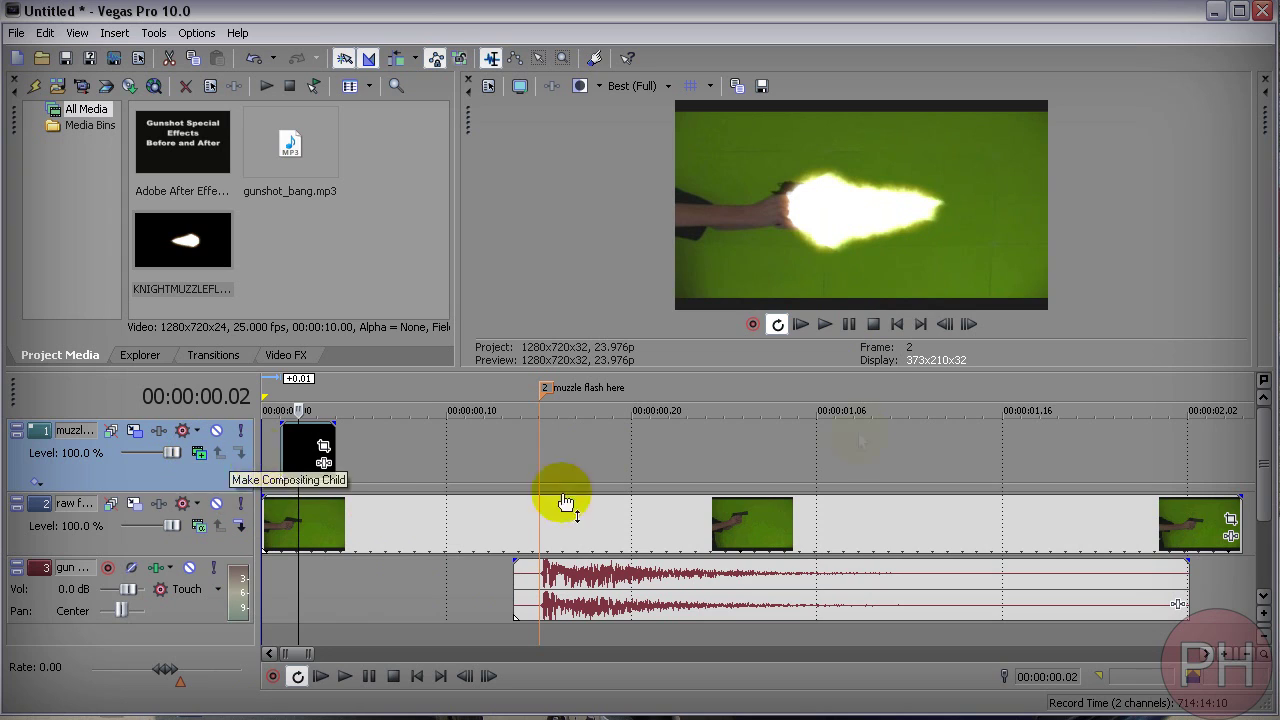
left_click(199, 452)
left_click(217, 621)
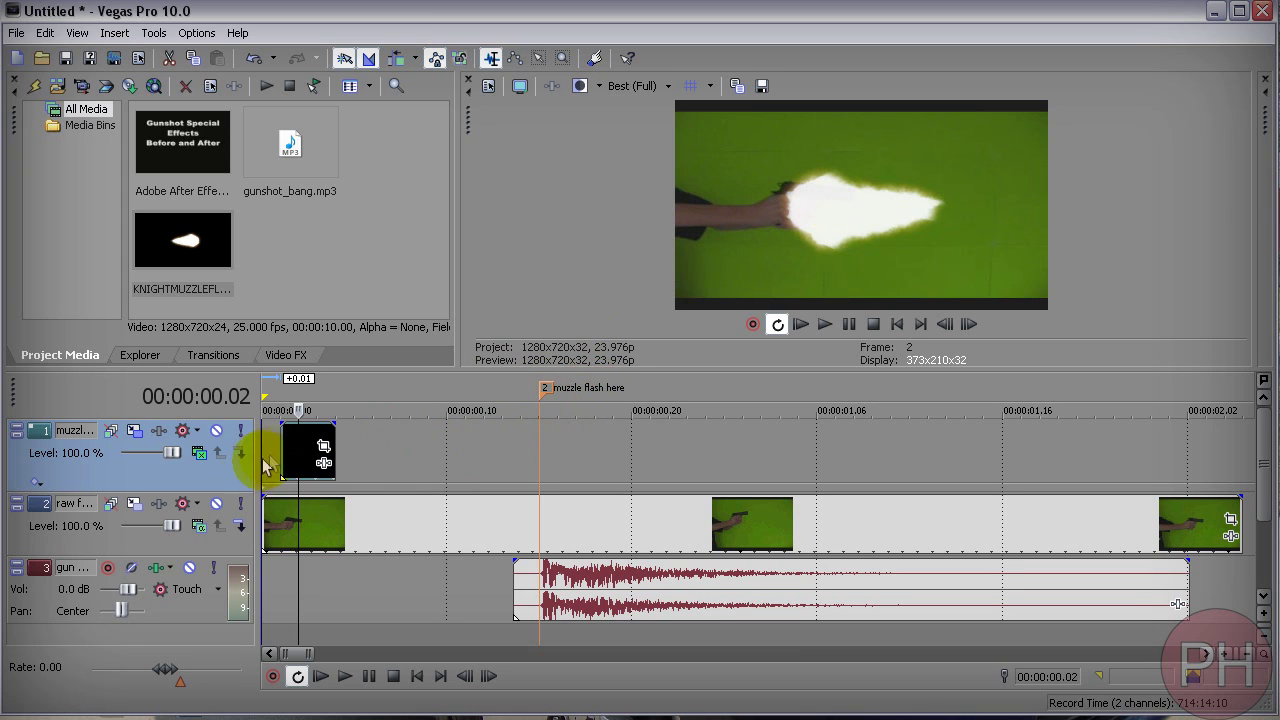
- Move the flash clip to the 'muzzle flash here' marker and compare frames 15 and 16
mouse_move(291, 458)
left_mouse_down()
mouse_move(537, 455)
mouse_move(543, 442)
left_mouse_up()
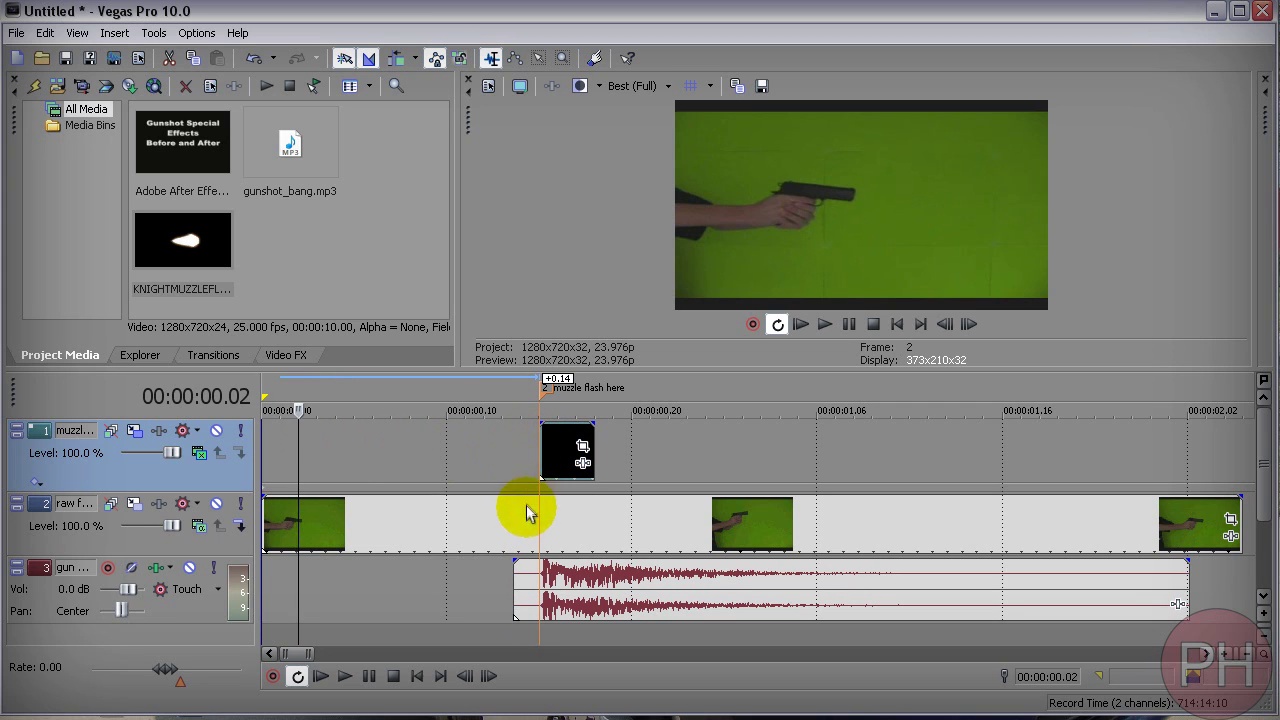
left_click(540, 575)
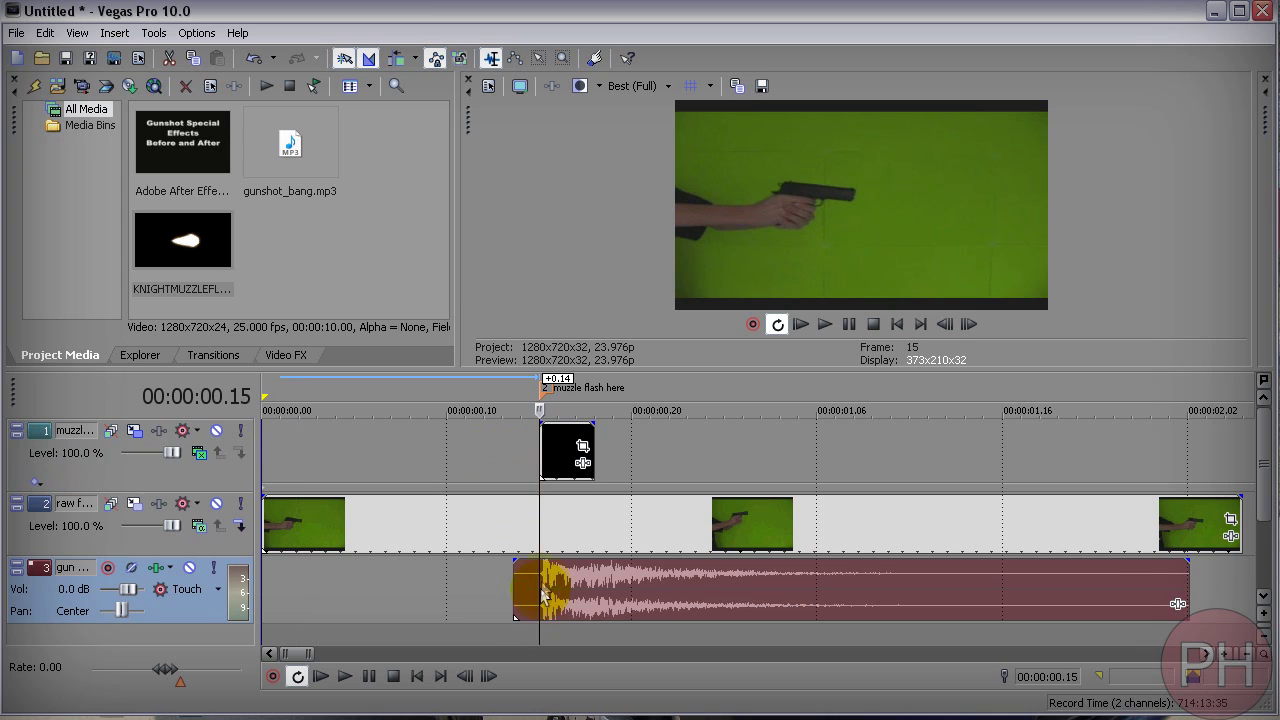
left_click(548, 432)
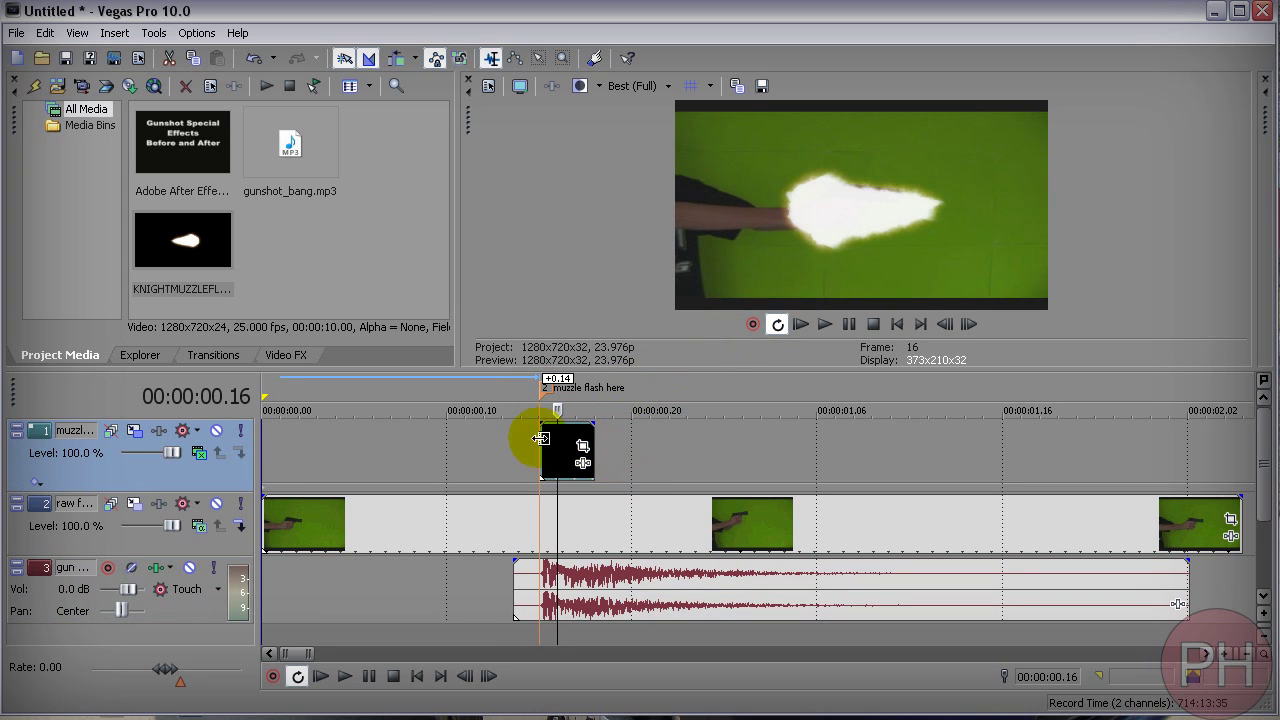
left_click(541, 457)
left_click(560, 455)
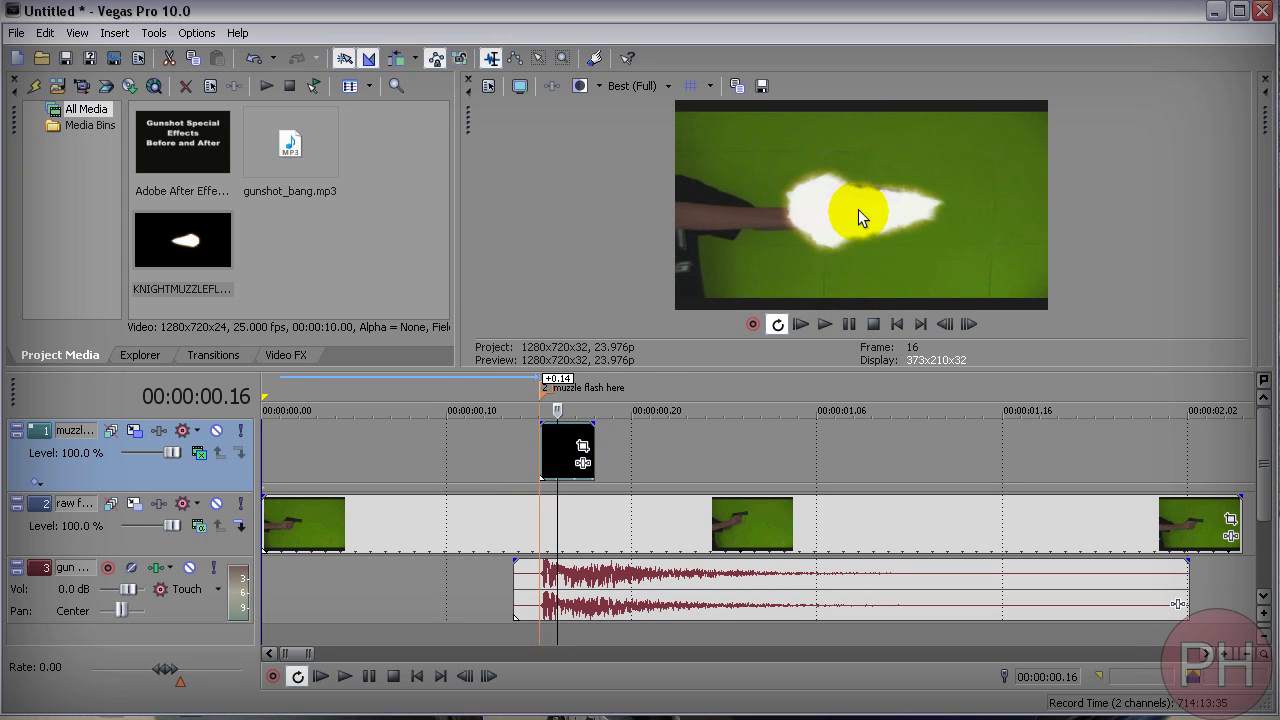
- In Track Motion, shrink the muzzle flash to about 772×434 and position it on the gun barrel
left_click(136, 433)
left_click_drag(778, 428, 713, 477)
left_click_drag(610, 531, 646, 516)
left_click_drag(647, 524, 646, 523)
left_click_drag(651, 486, 623, 475)
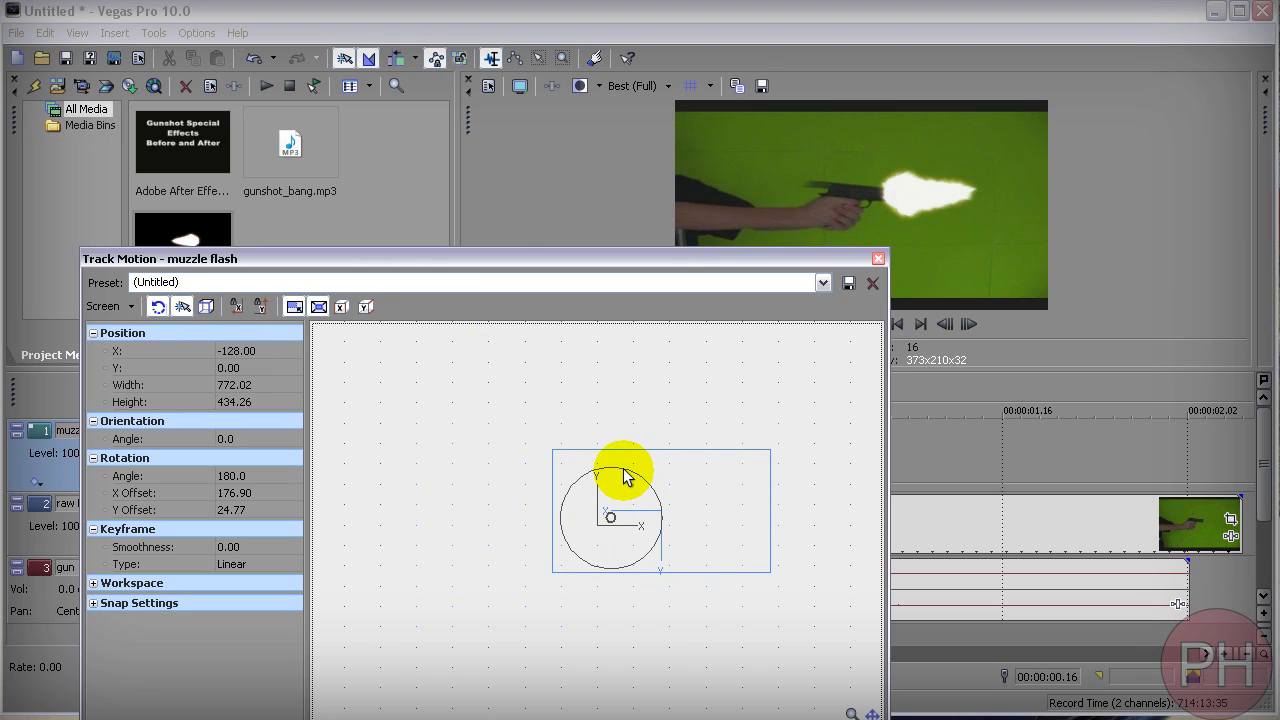
left_click_drag(599, 491, 622, 496)
- Set the flash's rotation angle to 185°, close Track Motion, and move the cursor to 00:00:00.13
left_click(228, 478)
key("Delete")
type("5")
key("Return")
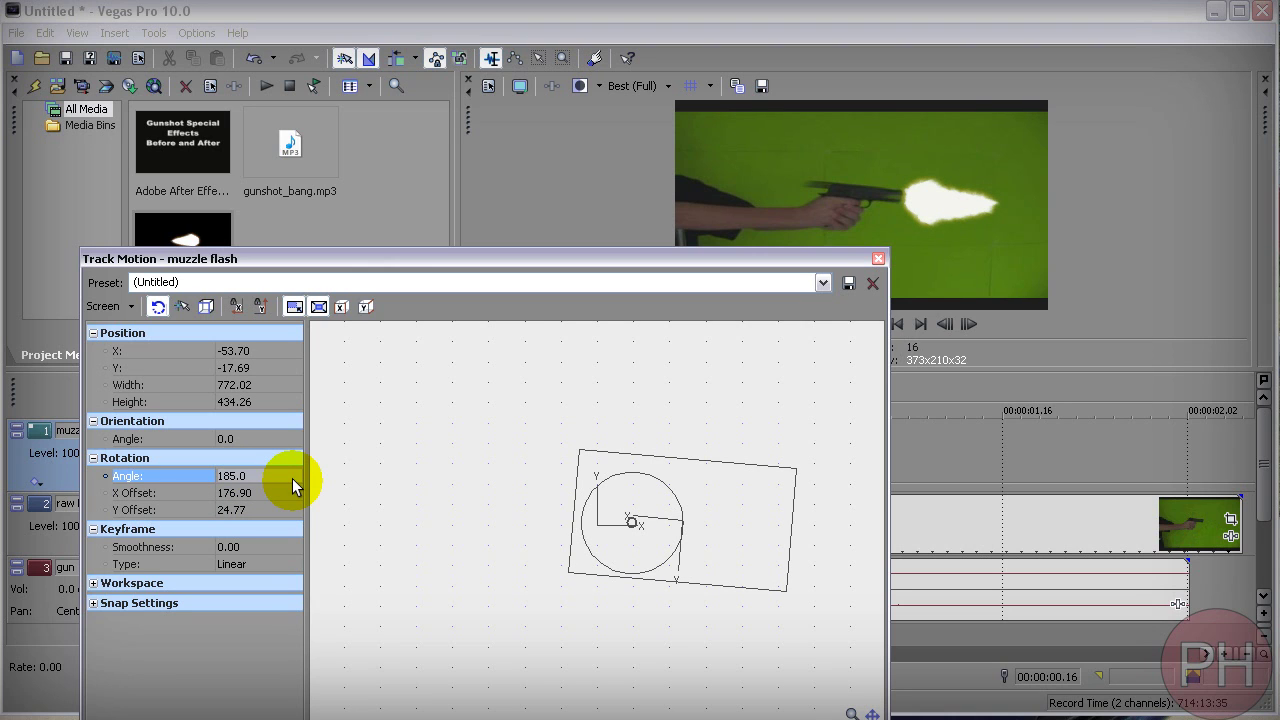
left_click(878, 259)
left_click(500, 460)
key("space")
key("space")
left_click_drag(500, 440, 543, 437)
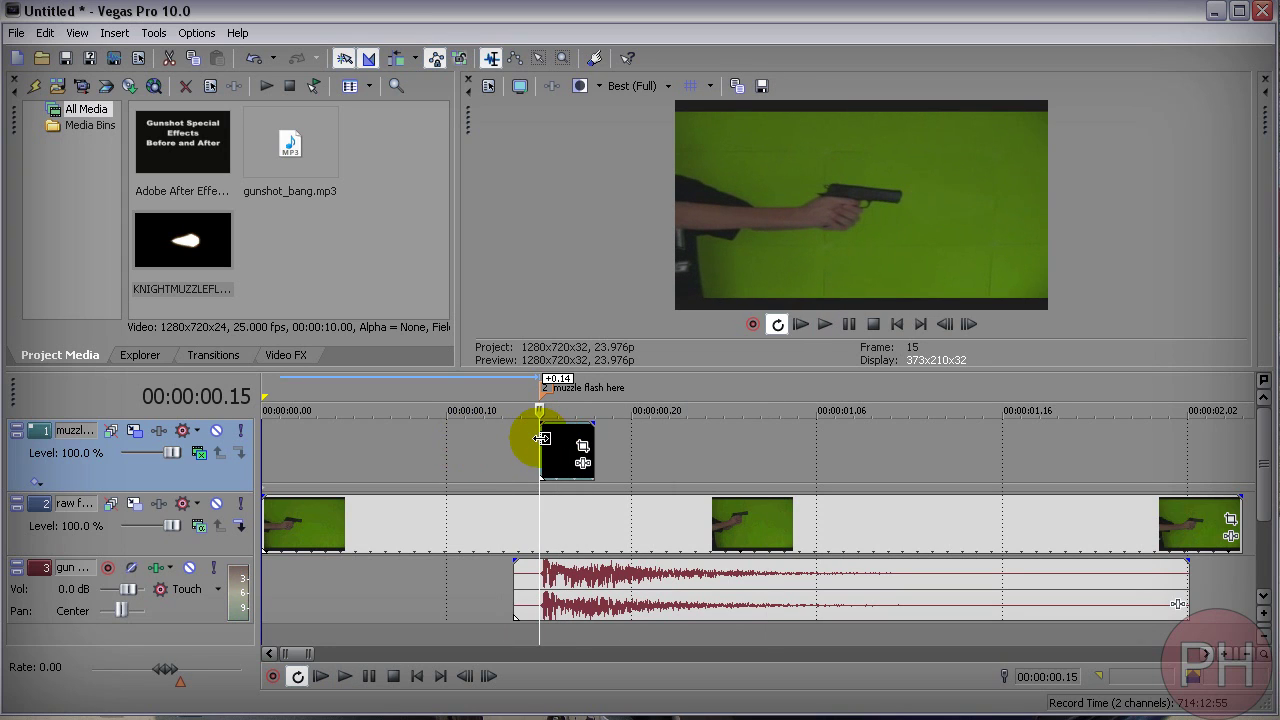
key("Right")
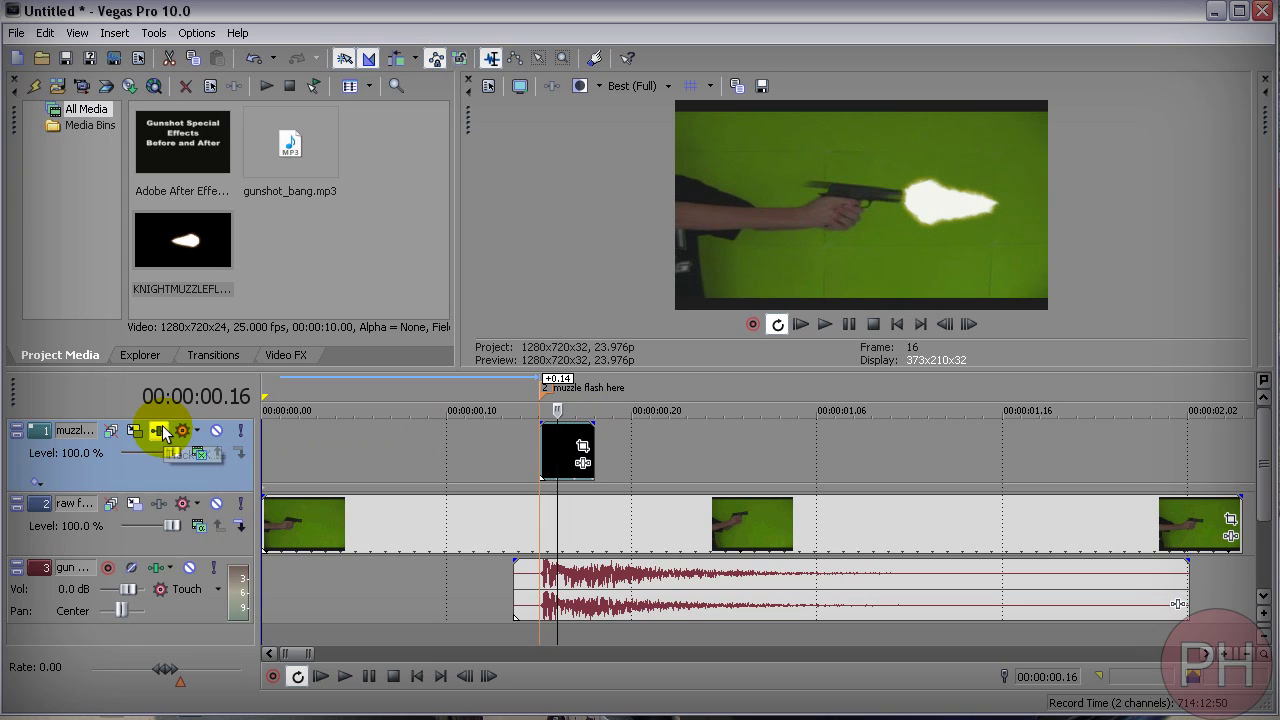
key("Return")
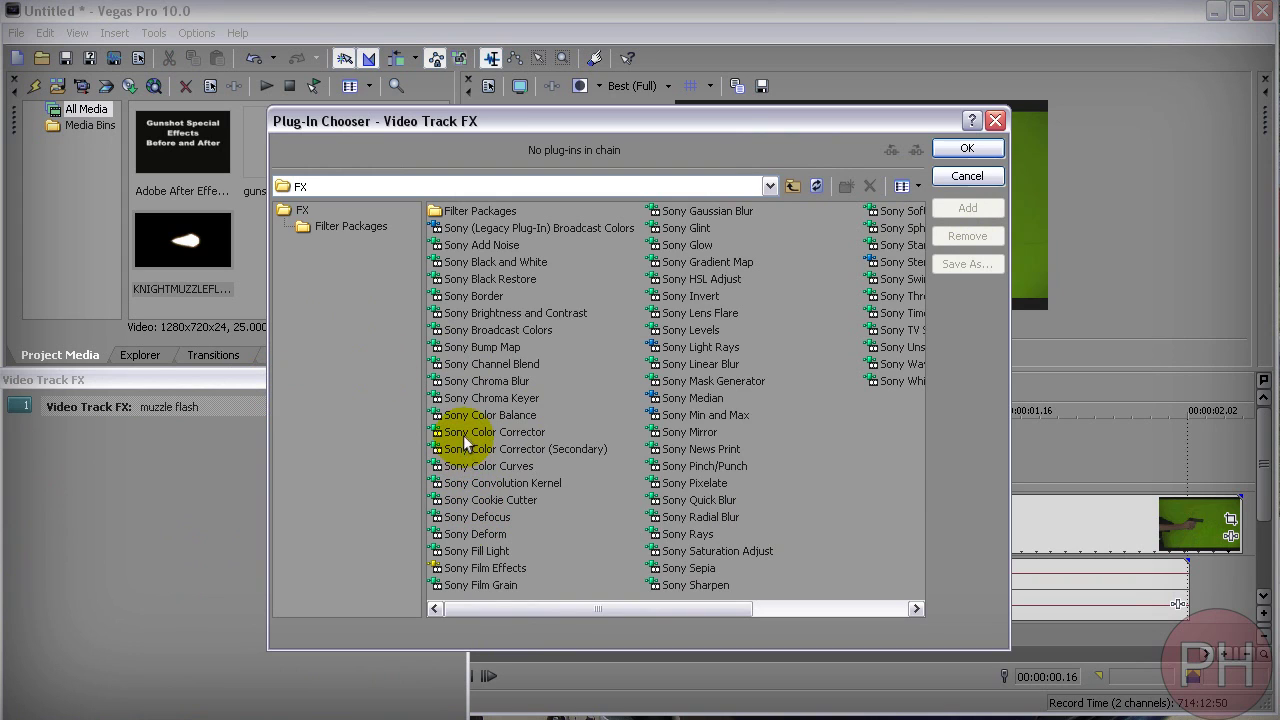
- Add Sony Color Curves to the flash track and bow the red curve upward
left_click(476, 466)
left_click(968, 212)
left_click(967, 148)
left_click_drag(331, 368, 360, 267)
left_click(160, 412)
left_click(118, 443)
left_click_drag(252, 610, 218, 562)
mouse_move(216, 562)
left_mouse_down()
mouse_move(183, 514)
mouse_move(198, 547)
left_mouse_up()
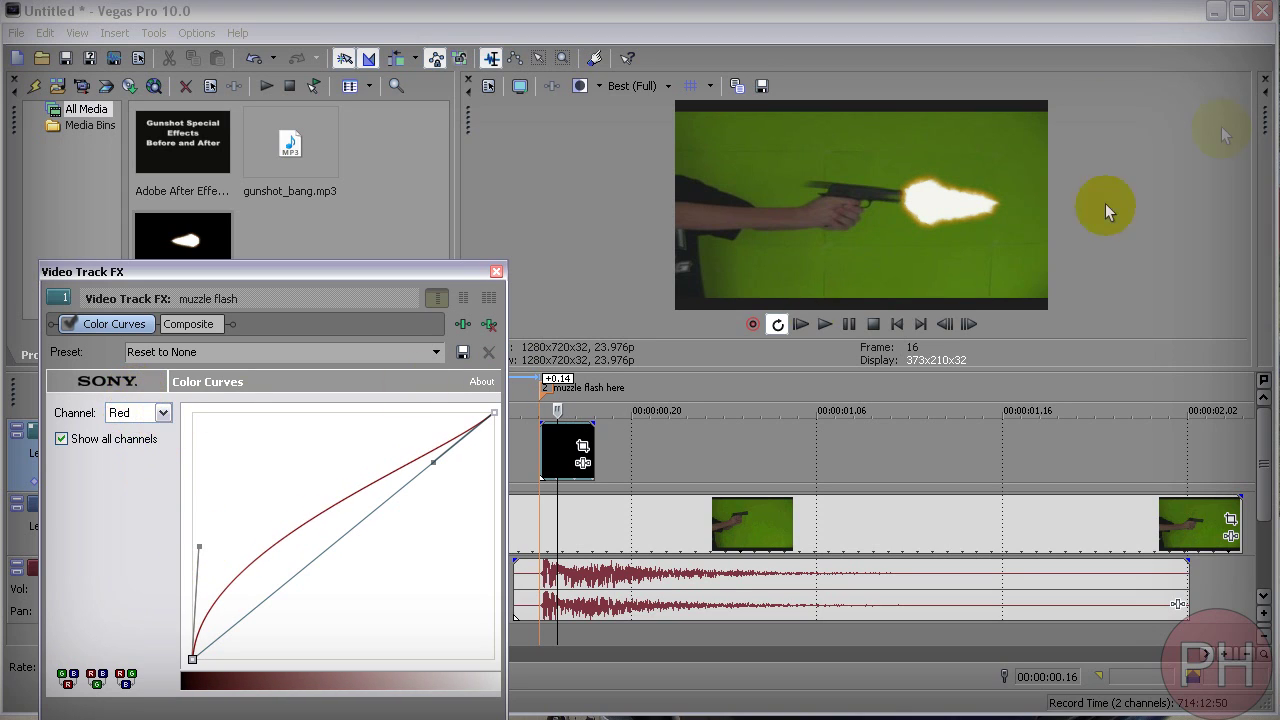
- Pull the blue and green curves below the diagonal, then lower the track level to 92.1%
left_click(137, 413)
left_click(115, 466)
left_click_drag(261, 606, 291, 631)
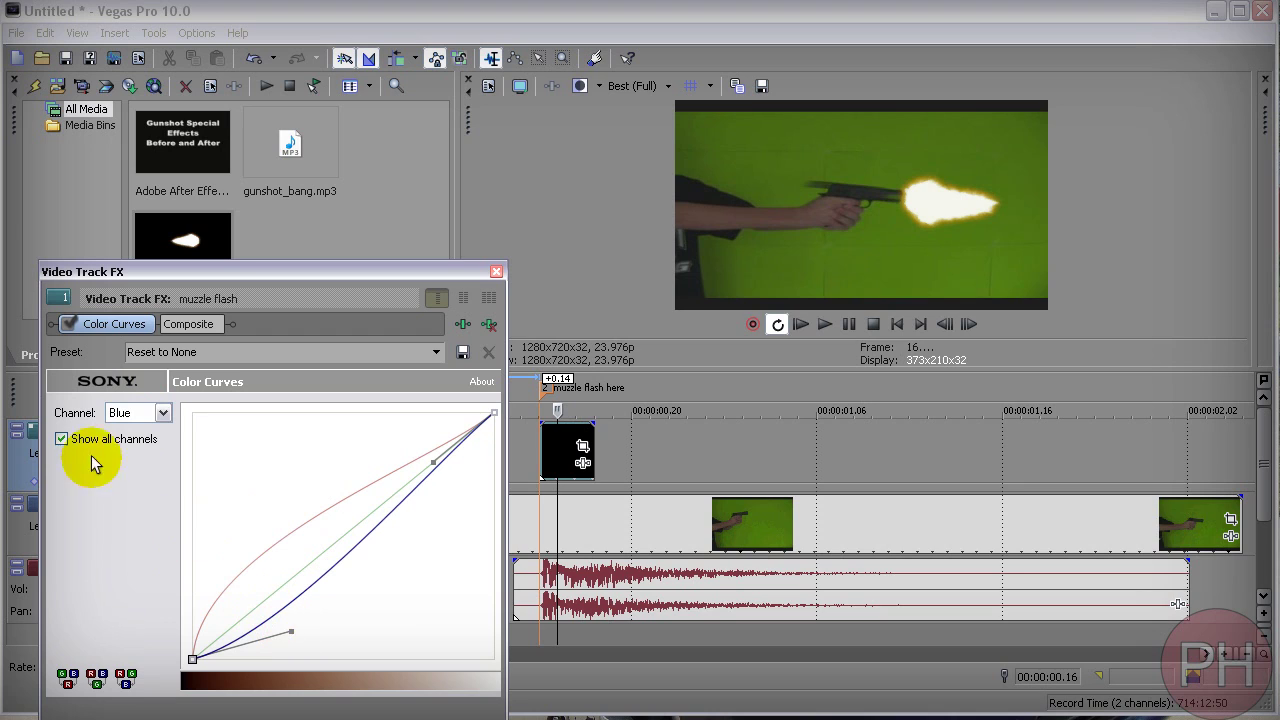
left_click(137, 413)
left_click(120, 450)
left_click_drag(254, 606, 283, 627)
left_click(496, 271)
left_click_drag(188, 457, 162, 457)
left_click(322, 677)
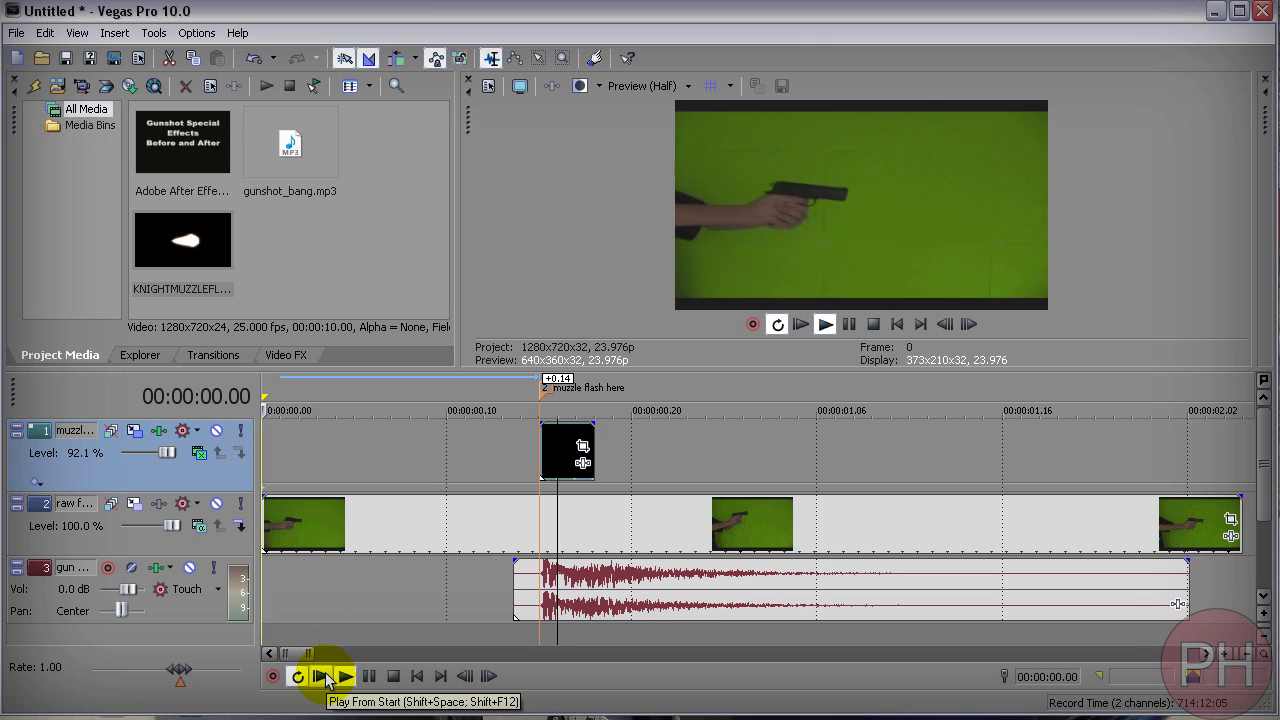
left_click(322, 677)
left_click(365, 678)
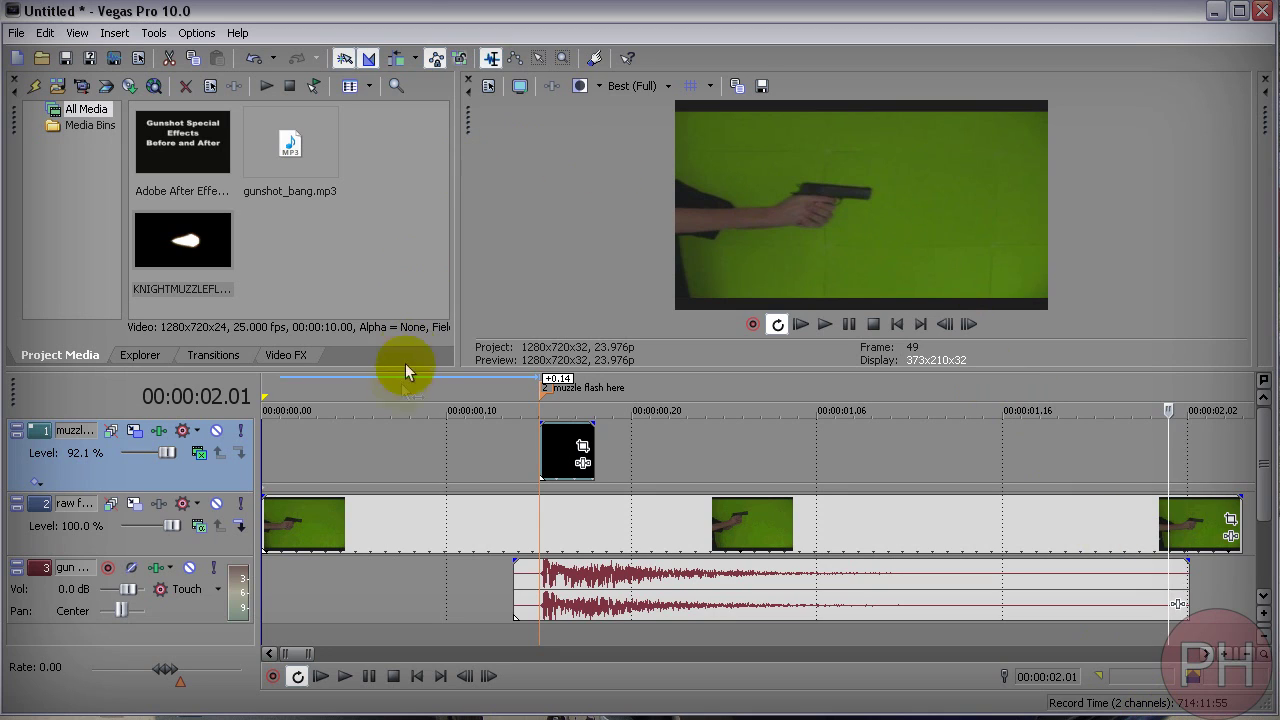
left_click(534, 442)
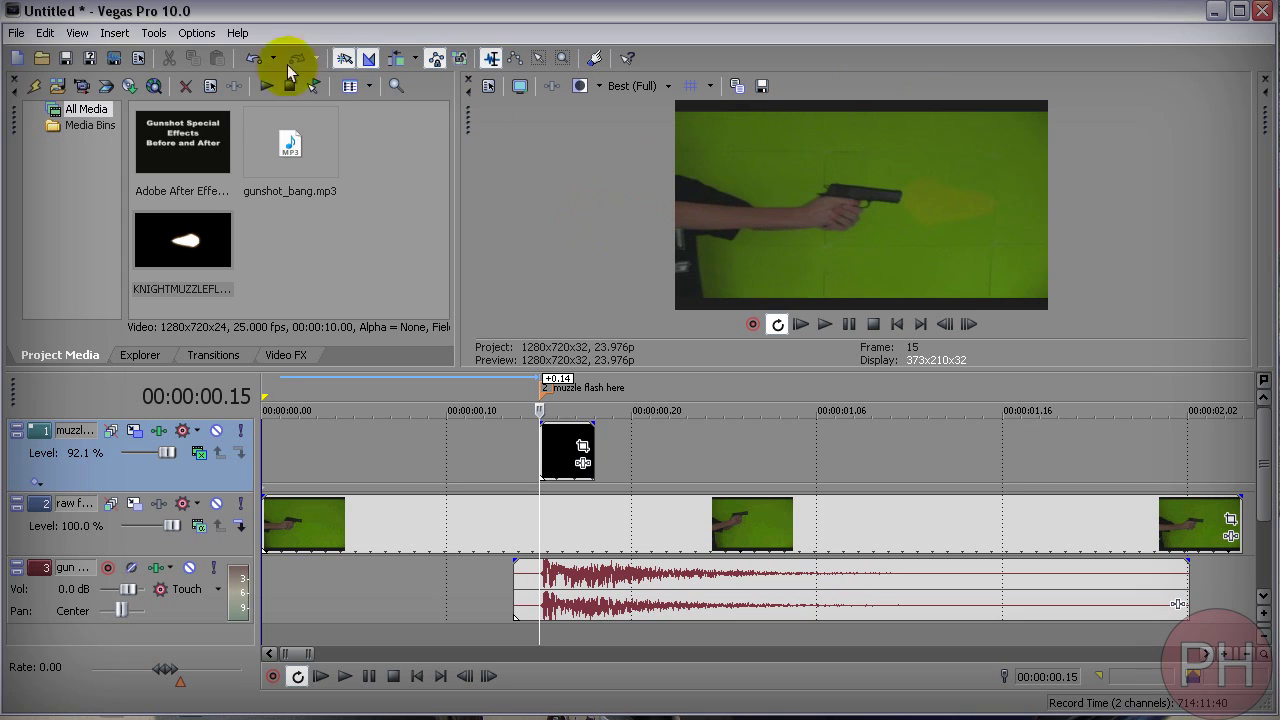
- Confirm the project properties are 1280×720
left_click(16, 36)
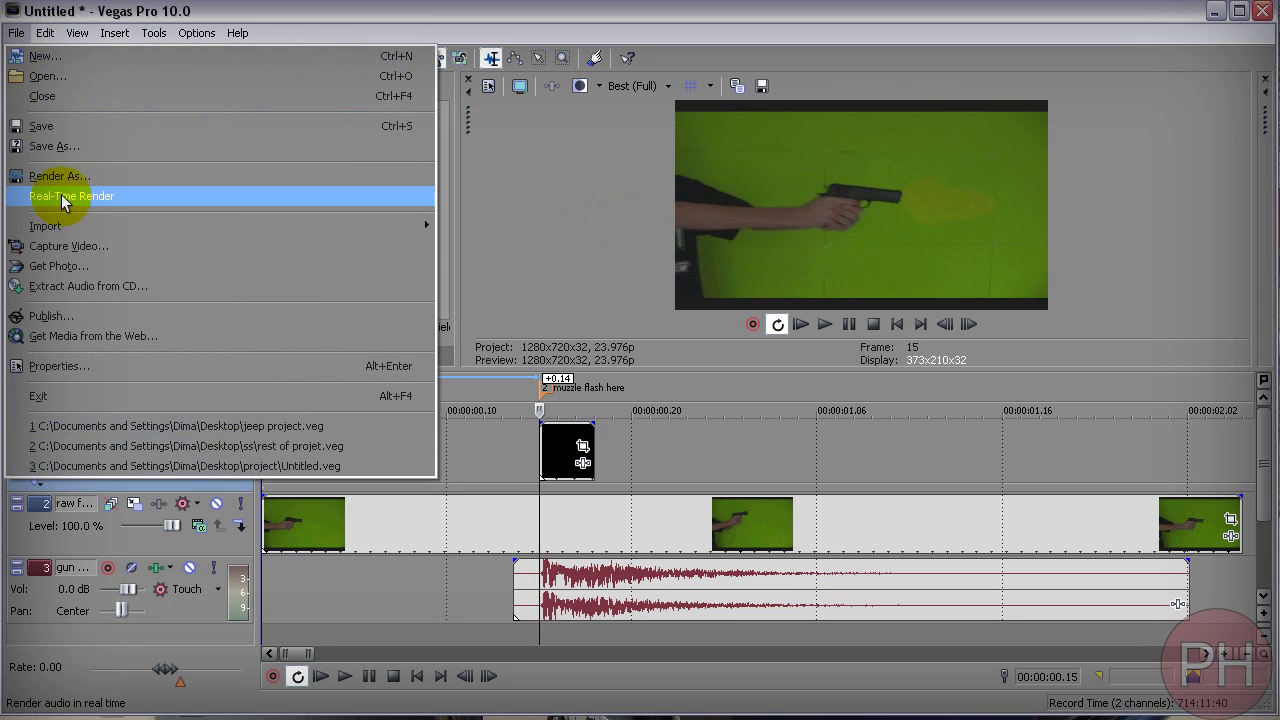
left_click(573, 153)
left_click(16, 33)
left_click(45, 366)
double_click(530, 136)
double_click(515, 163)
left_click(644, 619)
- Render as Windows Media Video V11 at 1280×720 to Untitled.wmv
left_click(16, 33)
left_click(20, 176)
left_click(737, 512)
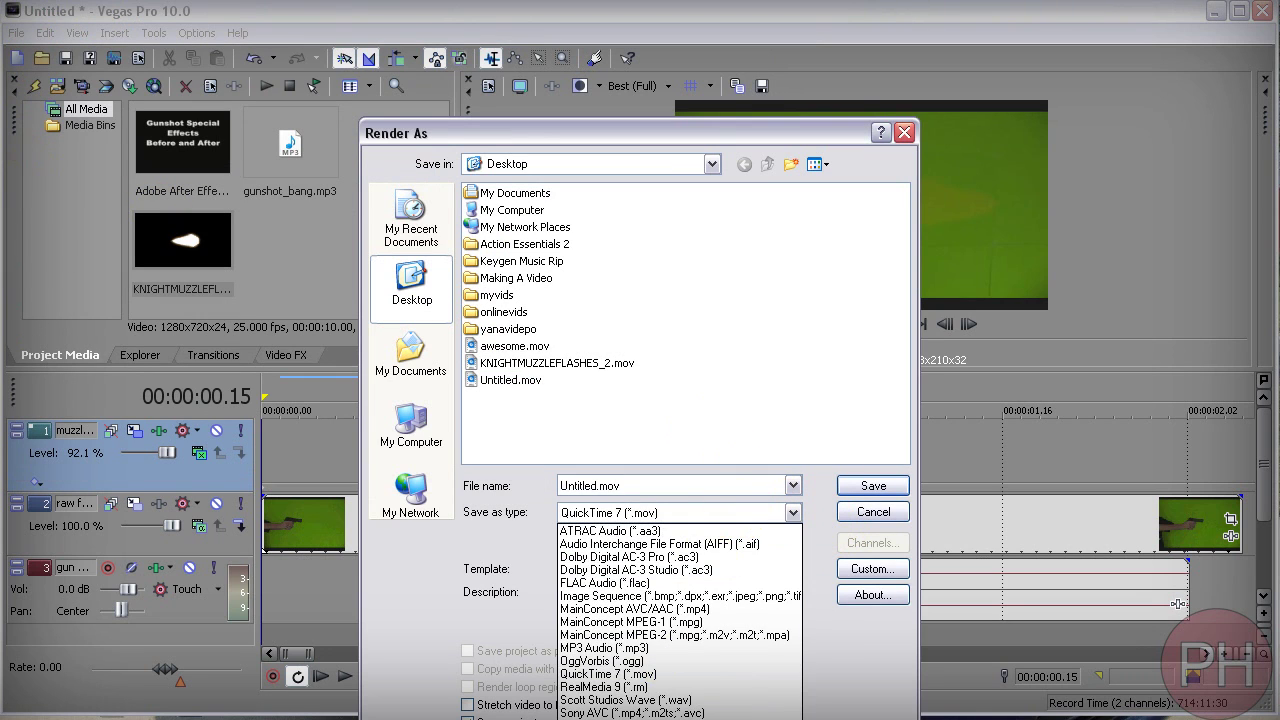
left_click(680, 700)
left_click(873, 570)
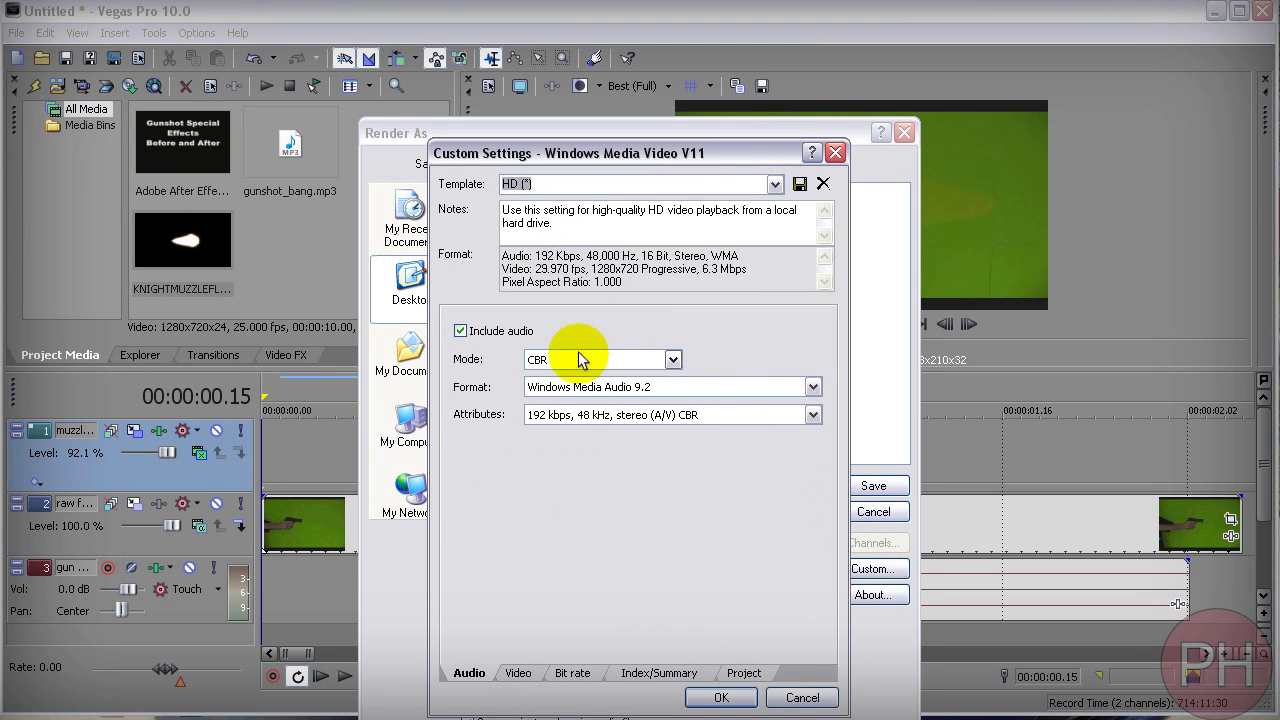
left_click(522, 672)
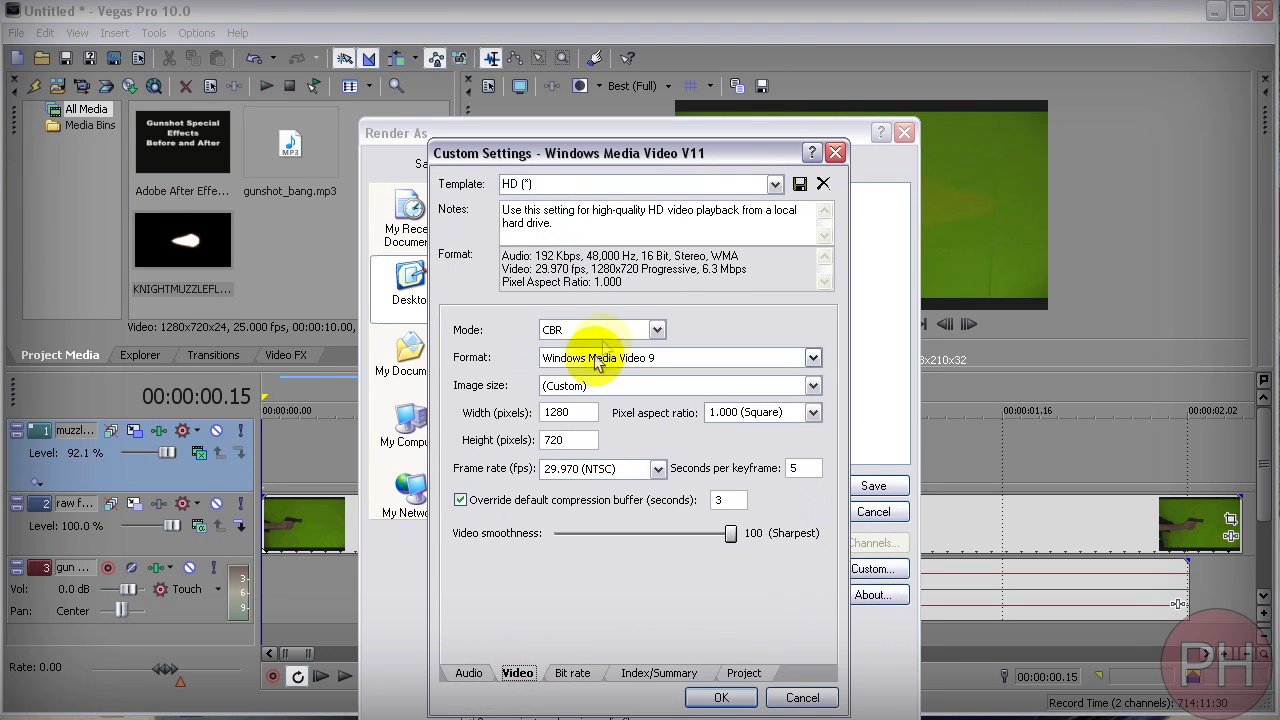
left_click(566, 440)
left_click(715, 698)
left_click(860, 486)
- Confirm overwriting the existing Untitled.wmv to begin rendering
left_click(612, 290)
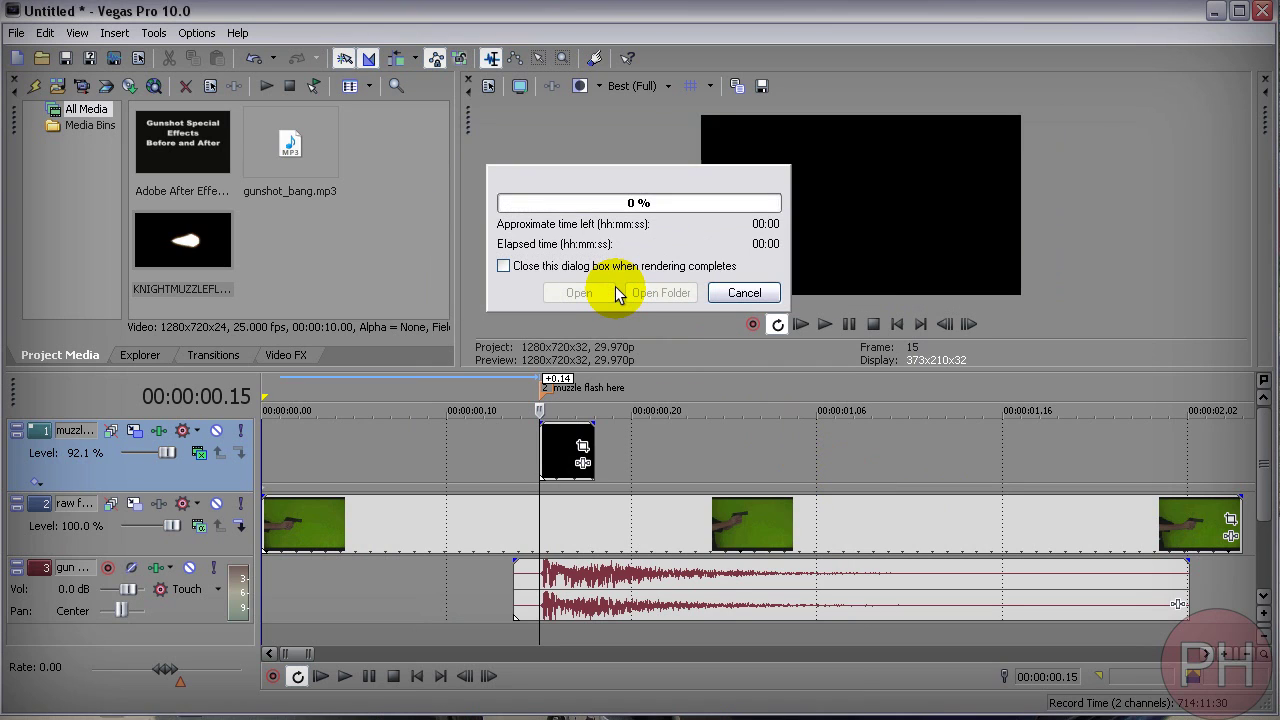